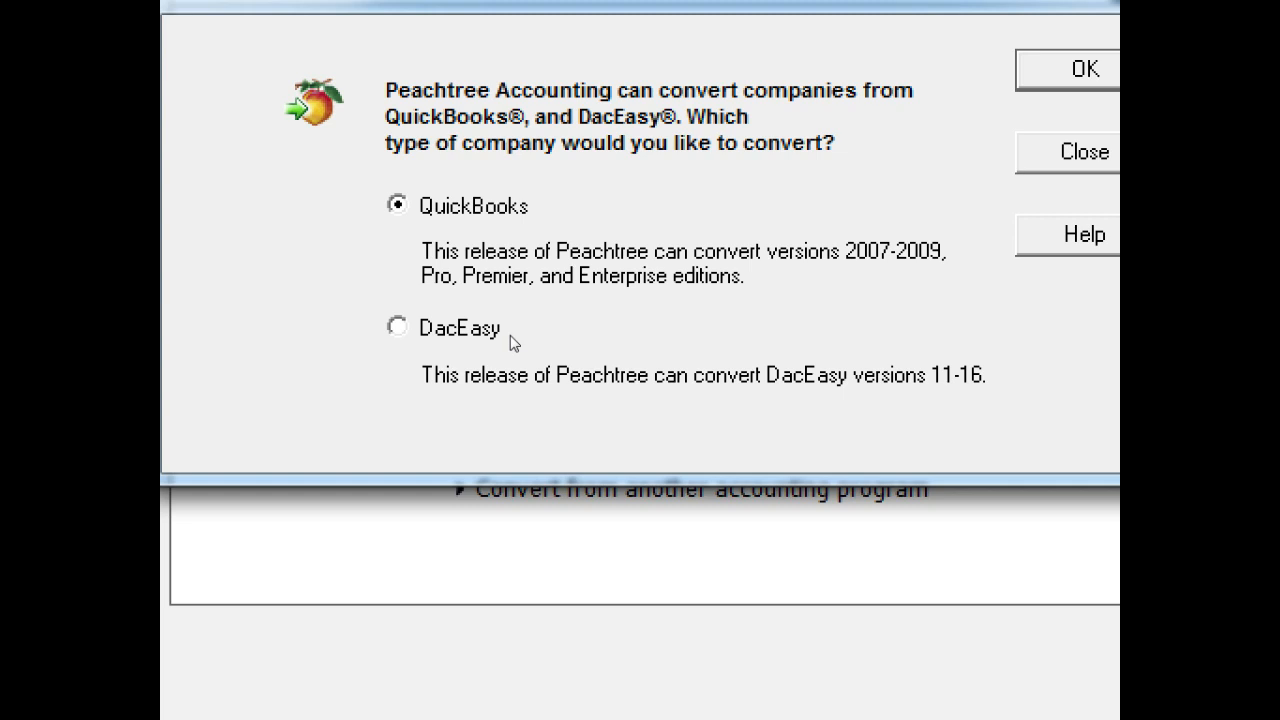
# Close the company conversion prompt and launch the Create a New Company wizard
pyautogui.click(814, 306)
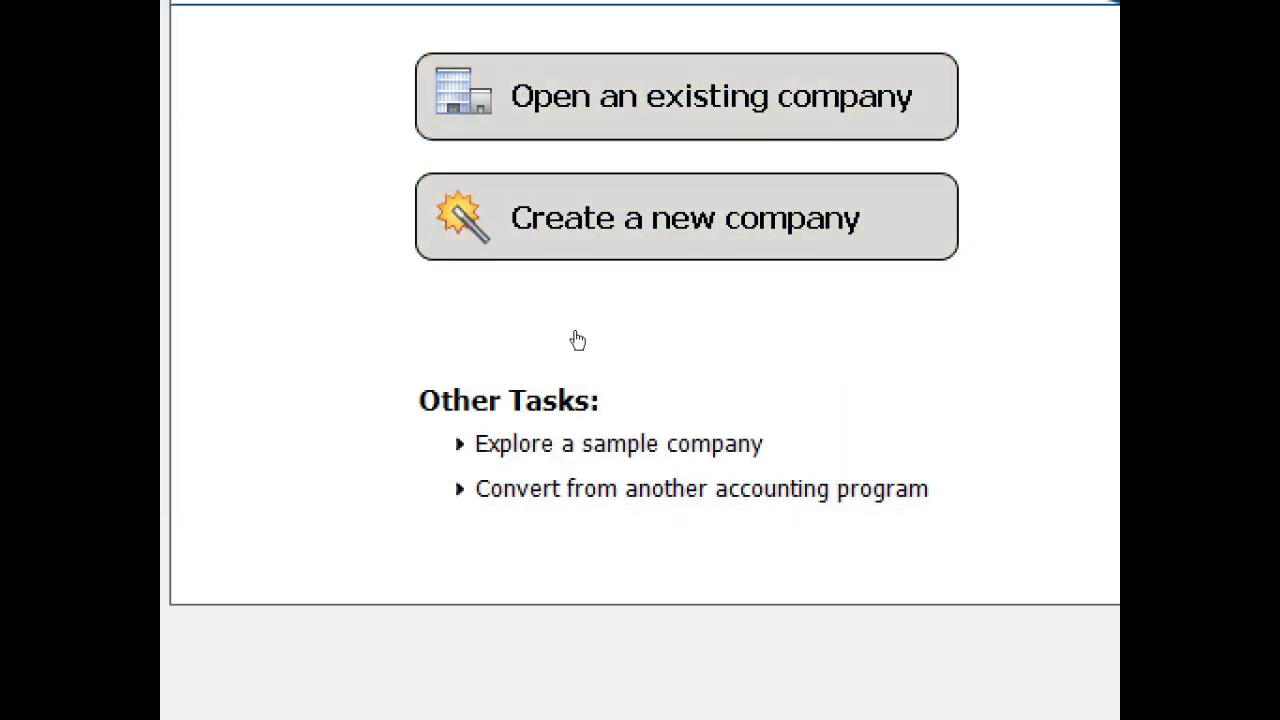
pyautogui.click(627, 343)
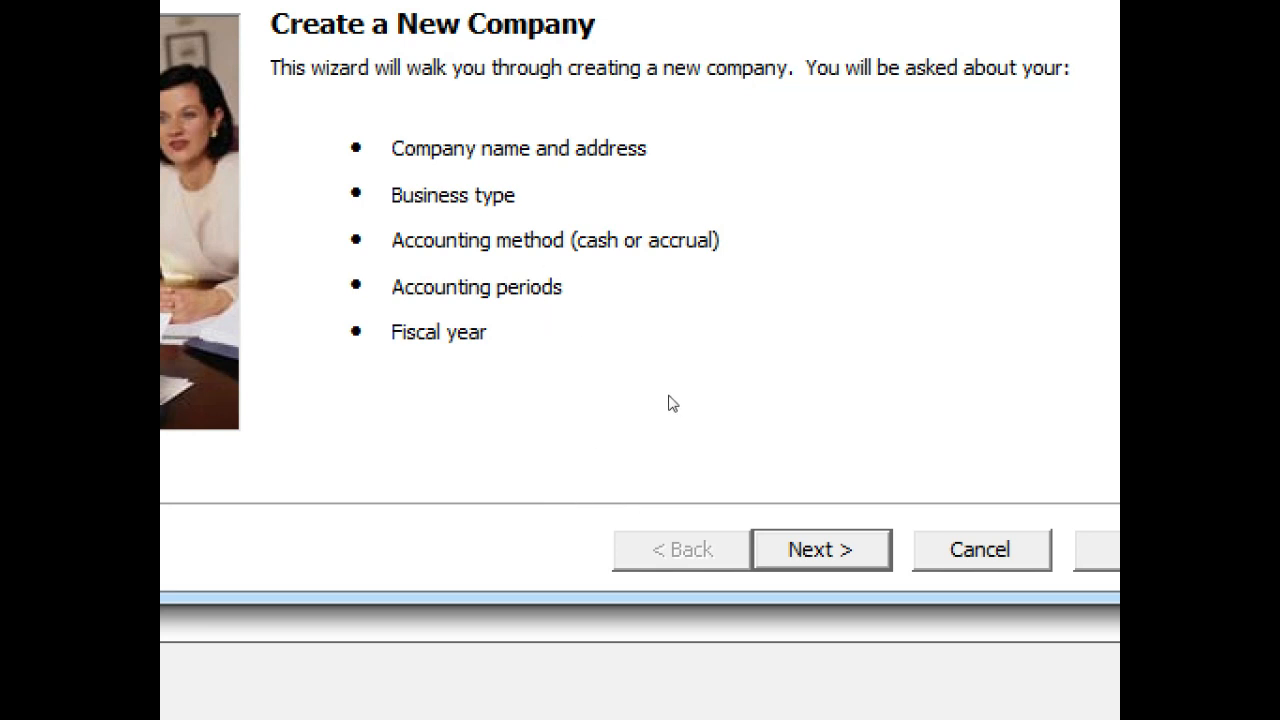
# Pass the wizard introduction, keeping Peachtree Premium Accounting 2010 as the product
pyautogui.click(729, 484)
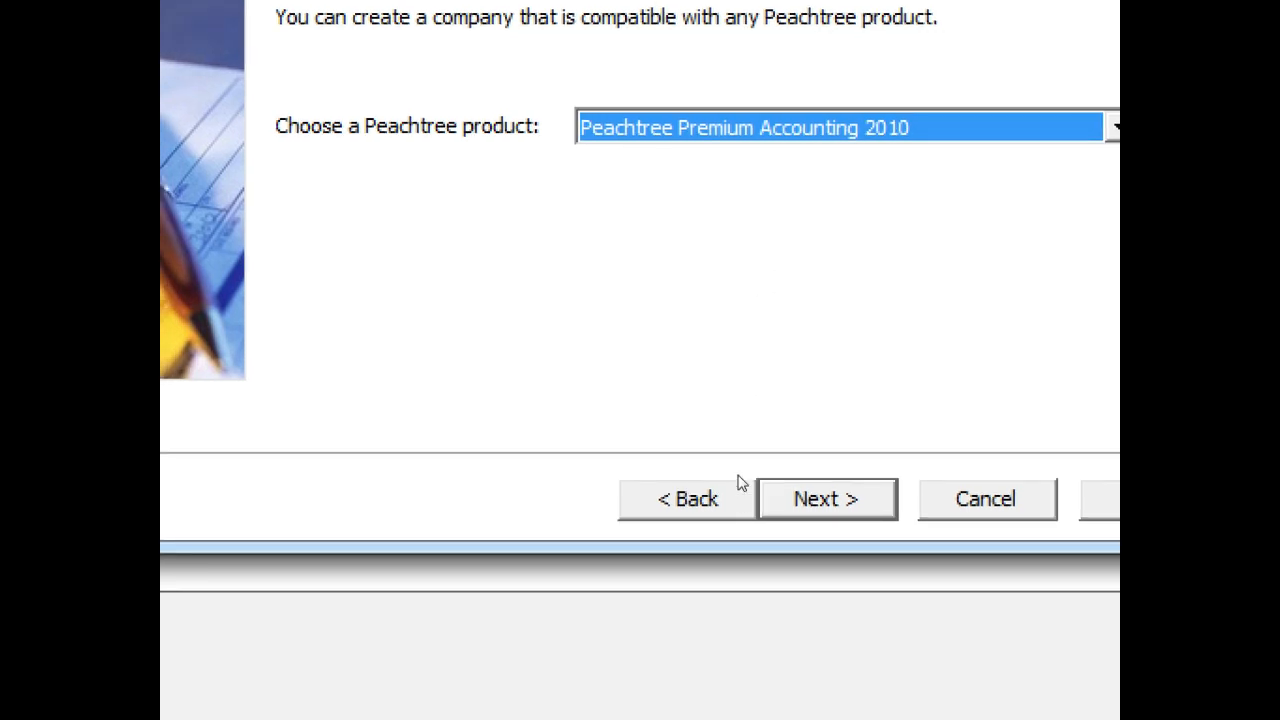
pyautogui.click(741, 485)
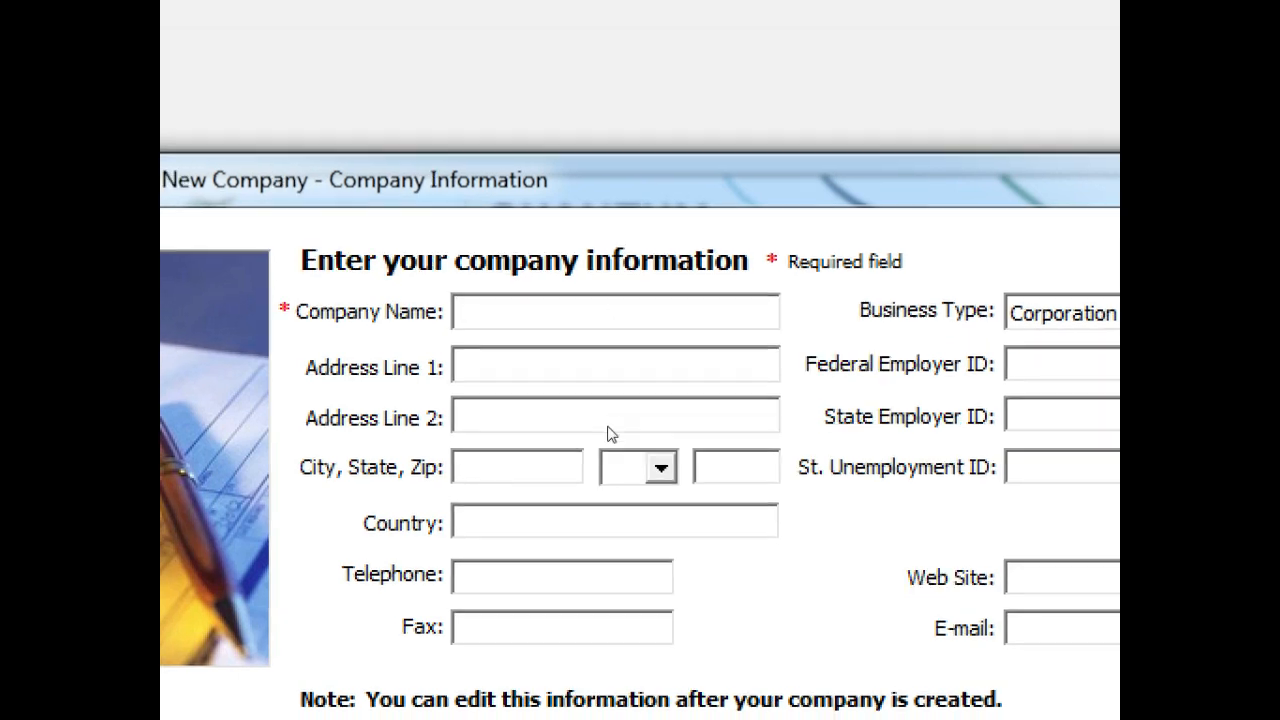
# Enter 'Ali & Usman Computers' as the company name and move to Address Line 1
pyautogui.write('Ali & Usman Computers')
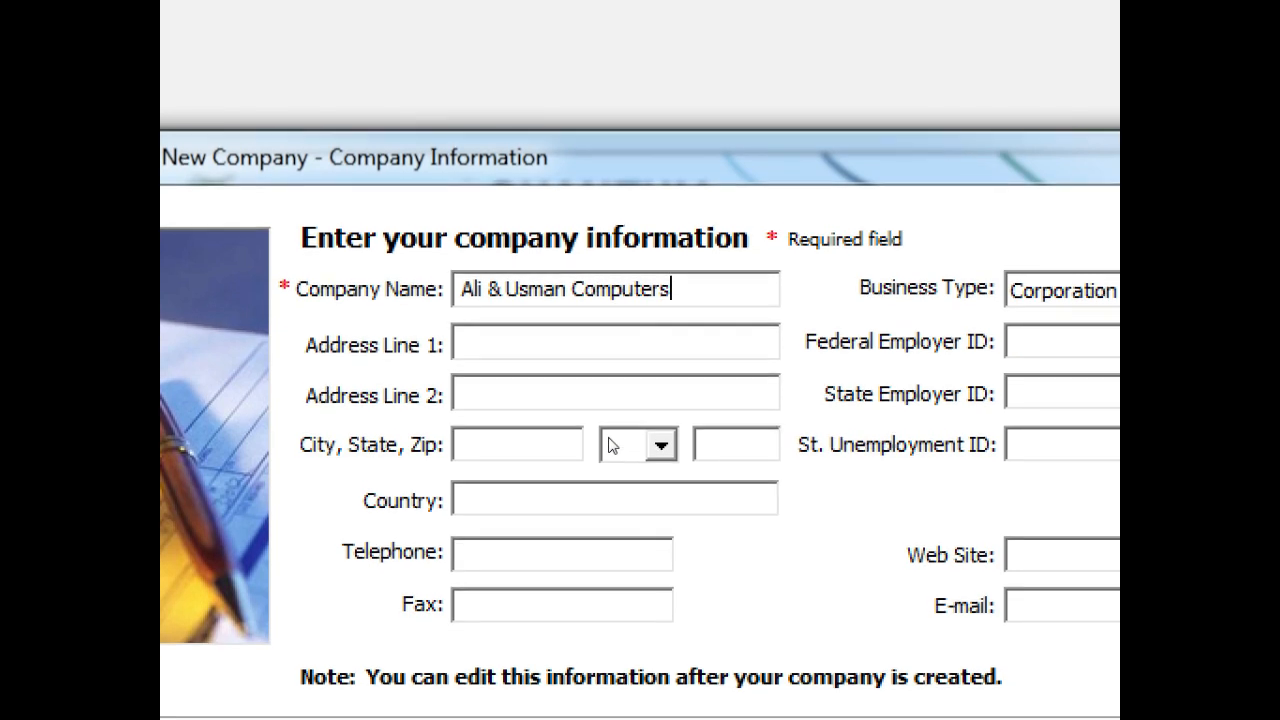
pyautogui.press('Tab')
pyautogui.press('Tab')
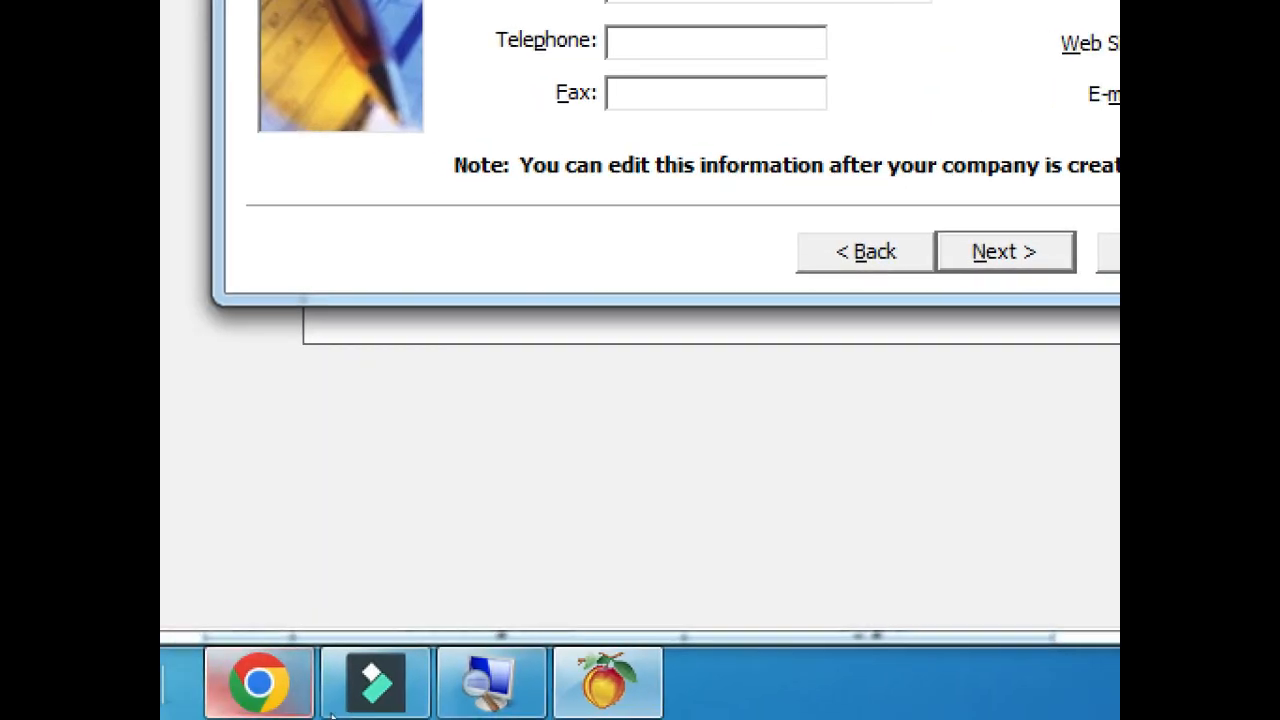
# Copy the company's address from the reference sheet's table and return to Peachtree
pyautogui.click(258, 683)
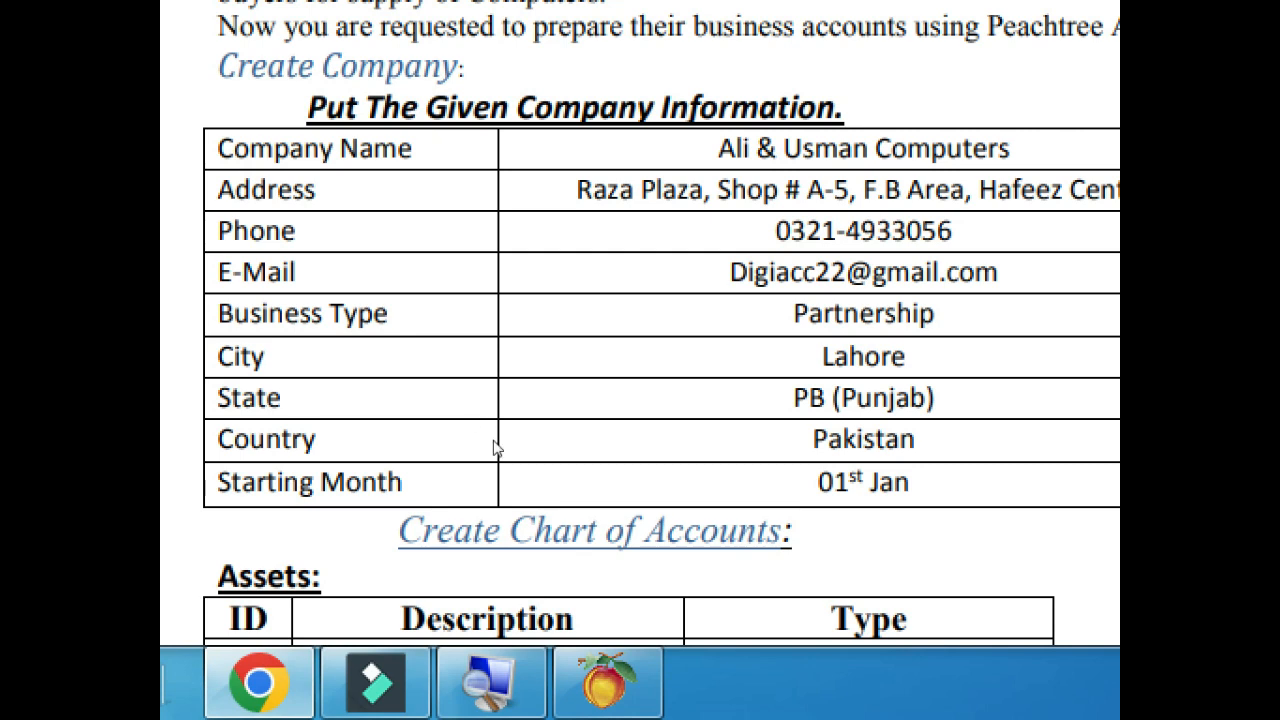
pyautogui.moveTo(515, 452); pyautogui.dragTo(907, 440)
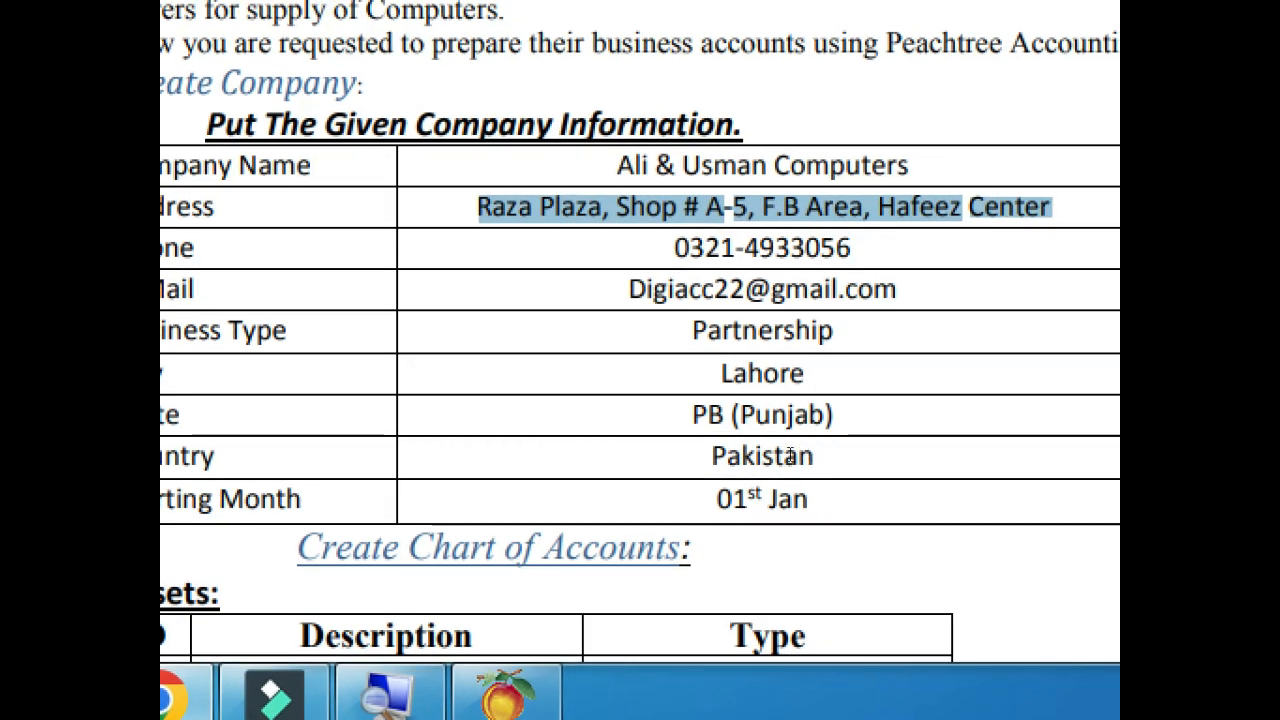
pyautogui.rightClick(790, 456)
pyautogui.press('Down')
pyautogui.press('Return')
pyautogui.hotkey('alt', 'Tab')
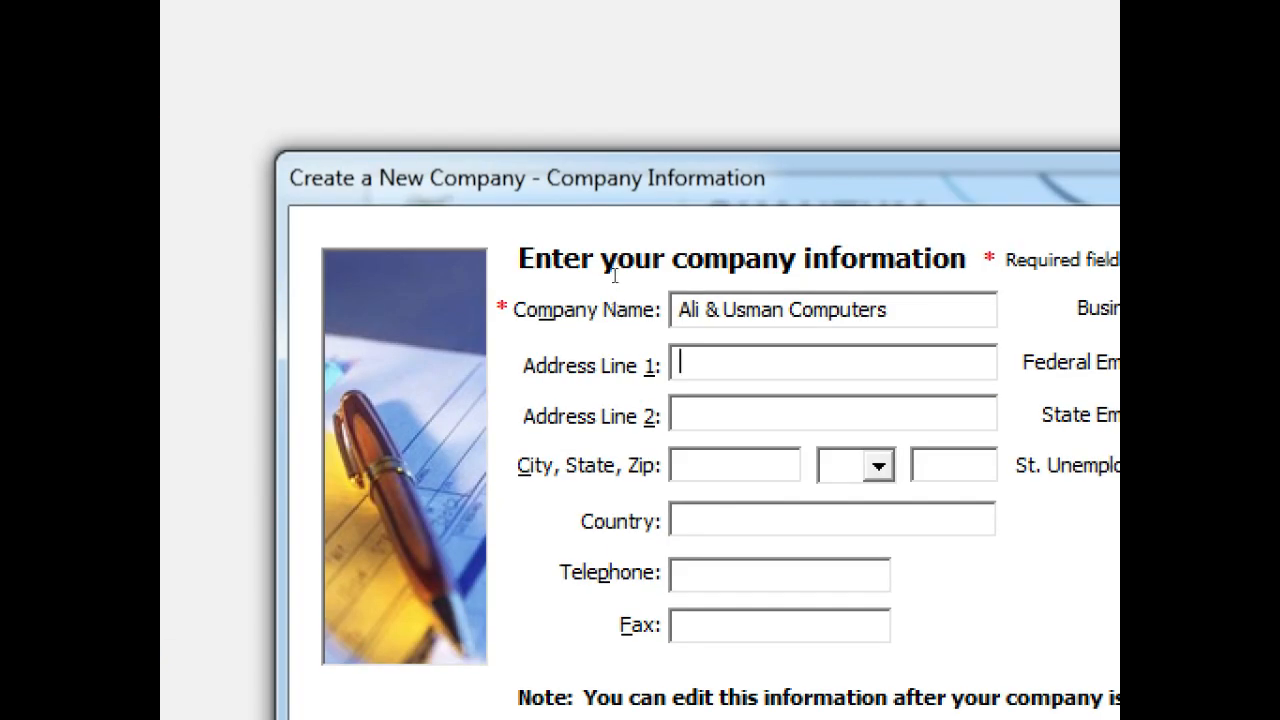
# Paste the opening part of the address into Address Line 1, trimming the partial word
pyautogui.hotkey('ctrl', 'v')
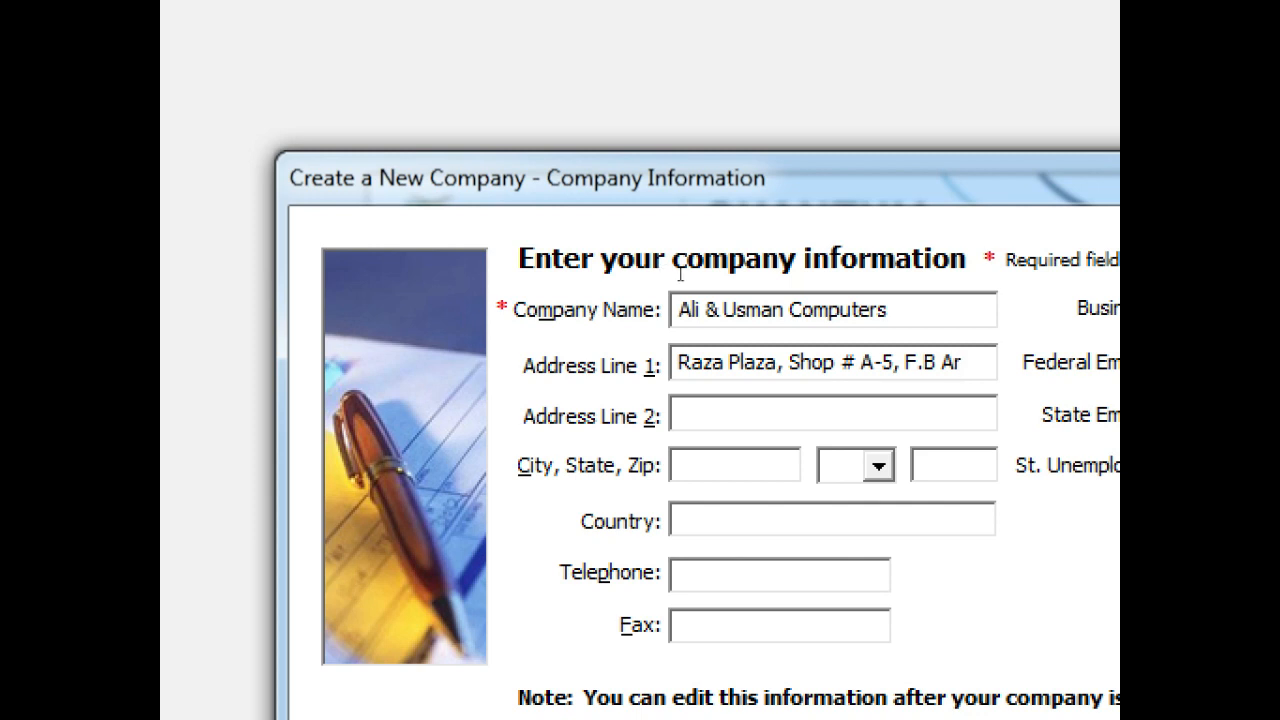
pyautogui.press('BackSpace')
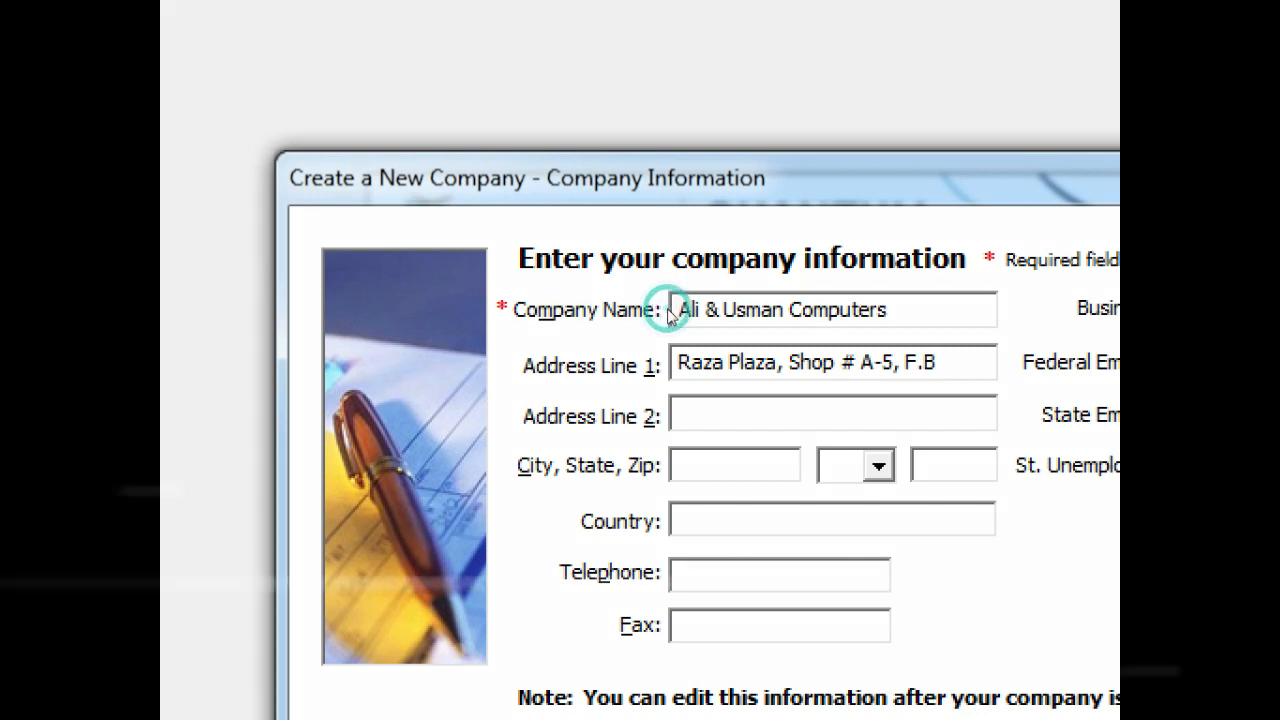
pyautogui.hotkey('alt', 'Tab')
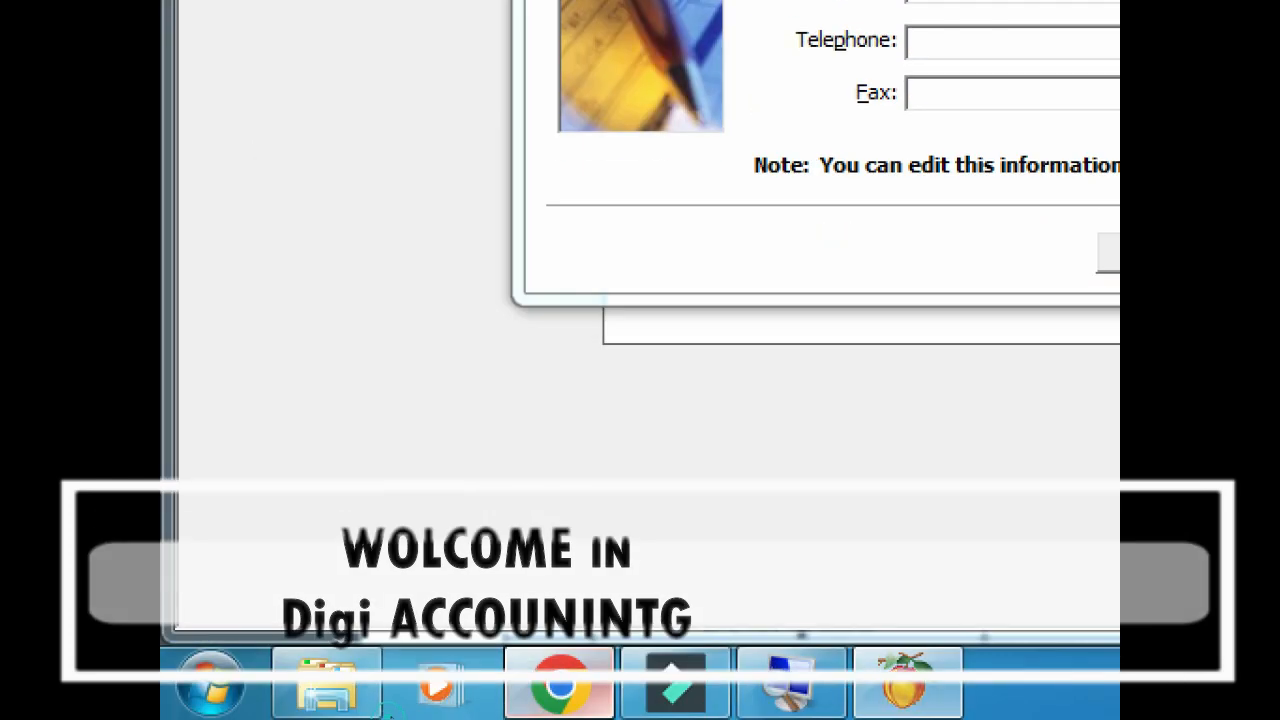
pyautogui.click(560, 685)
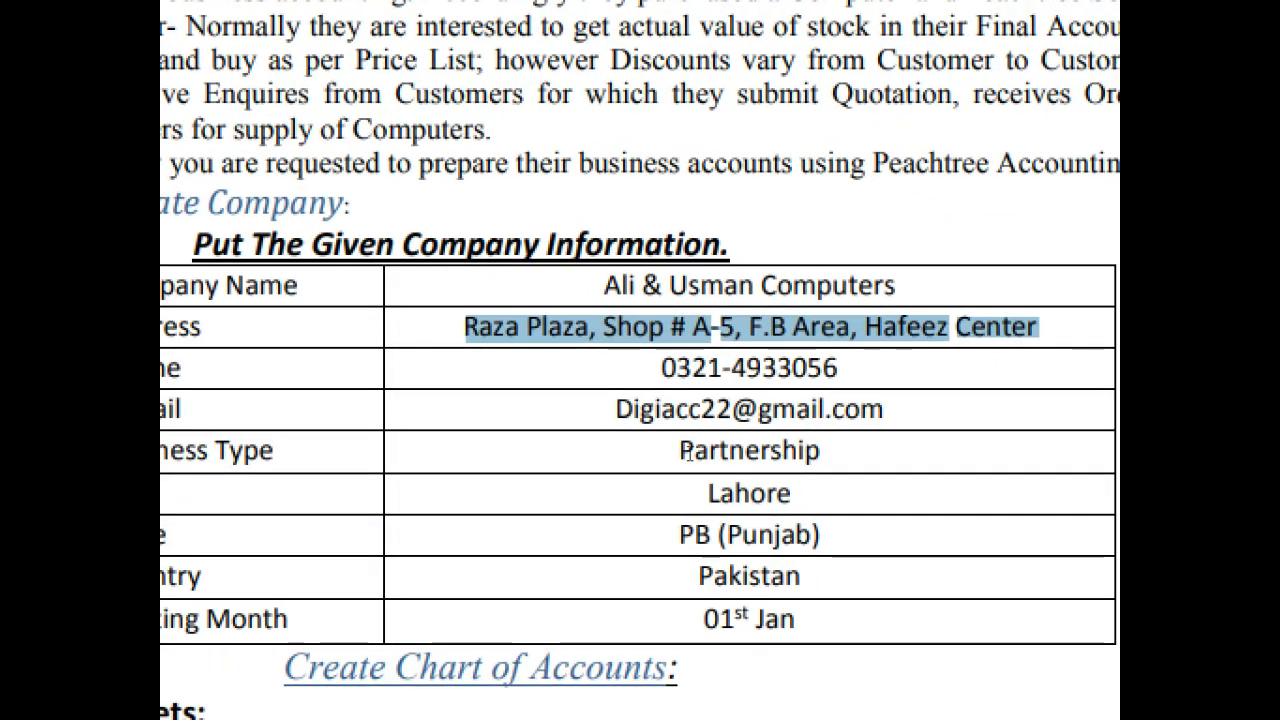
# Copy the remaining part of the address from the reference sheet and return to Peachtree
pyautogui.click(816, 516)
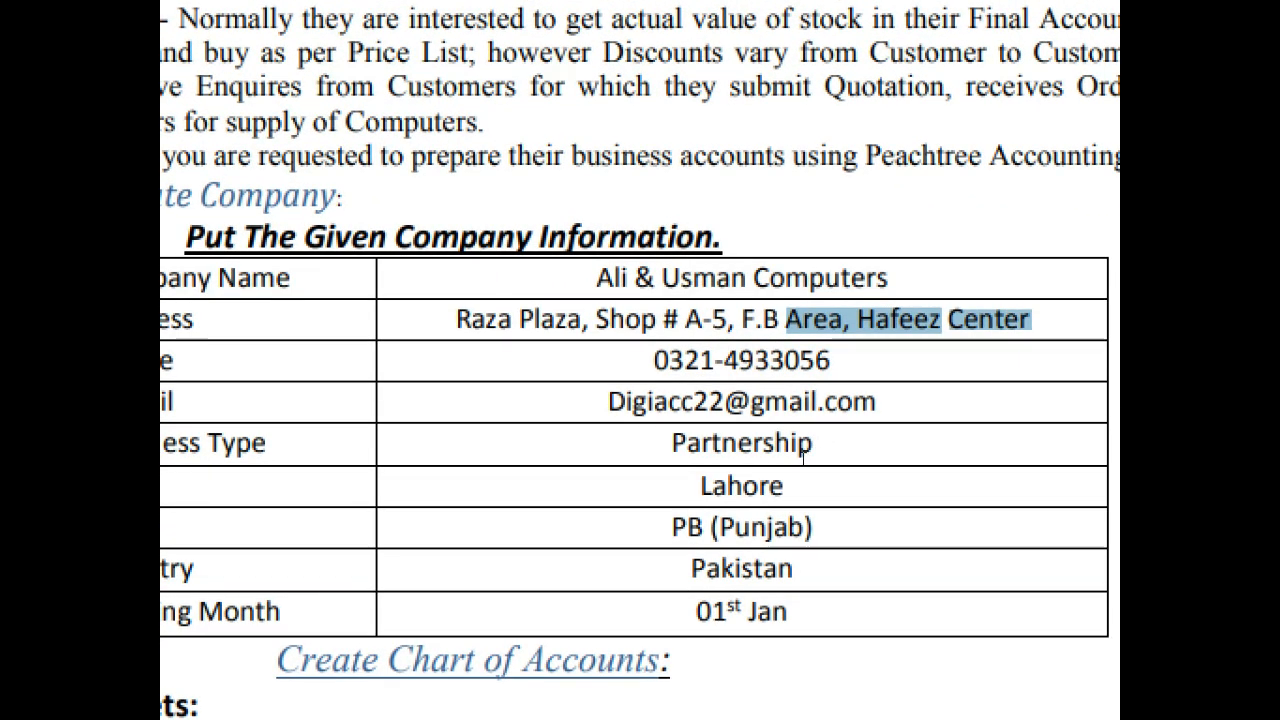
pyautogui.hotkey('alt', 'Tab')
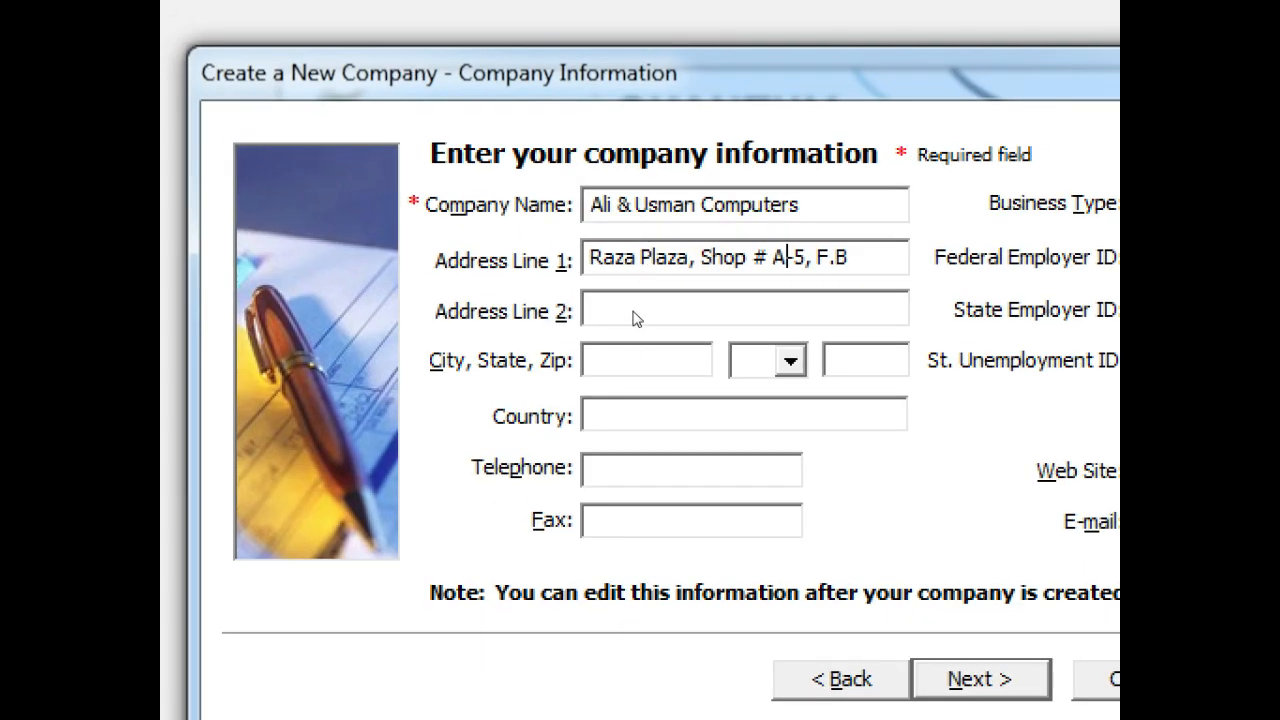
# Fill in the second address line, city, state and zip code of the company
pyautogui.click(630, 304)
pyautogui.hotkey('ctrl', 'v')
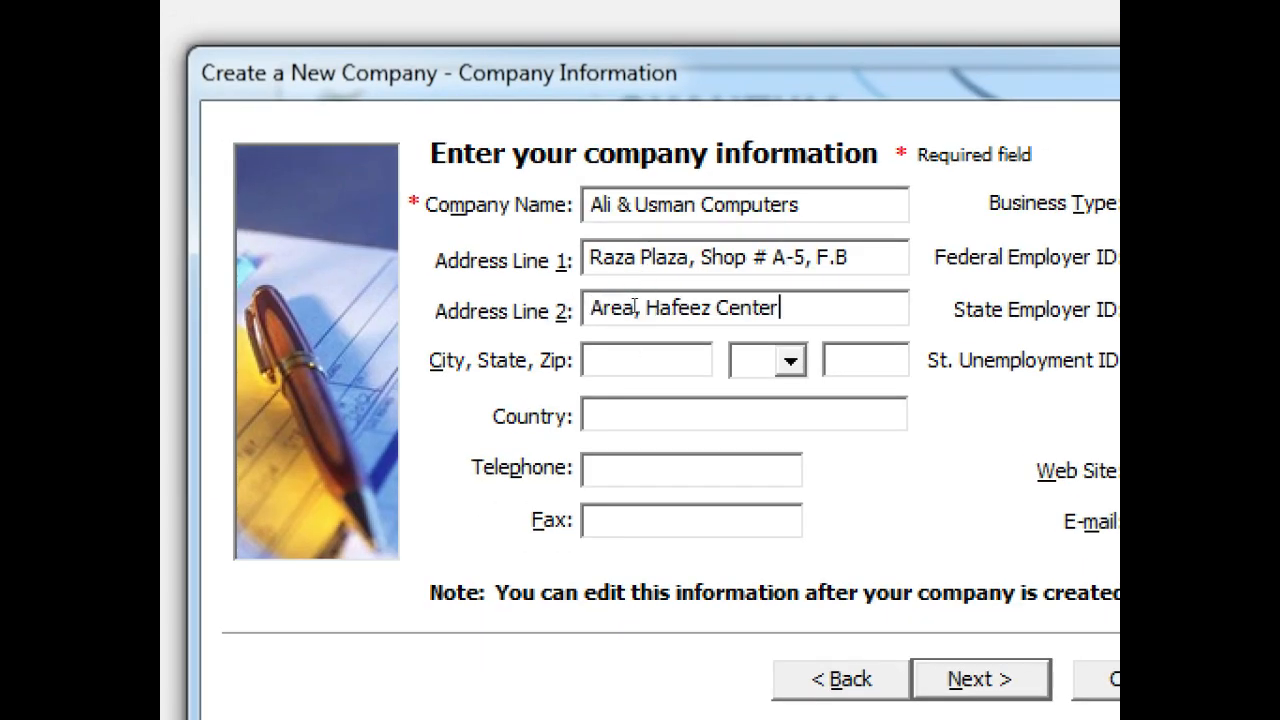
pyautogui.press('Tab')
pyautogui.write('Lahore')
pyautogui.press('Tab')
pyautogui.write('PA')
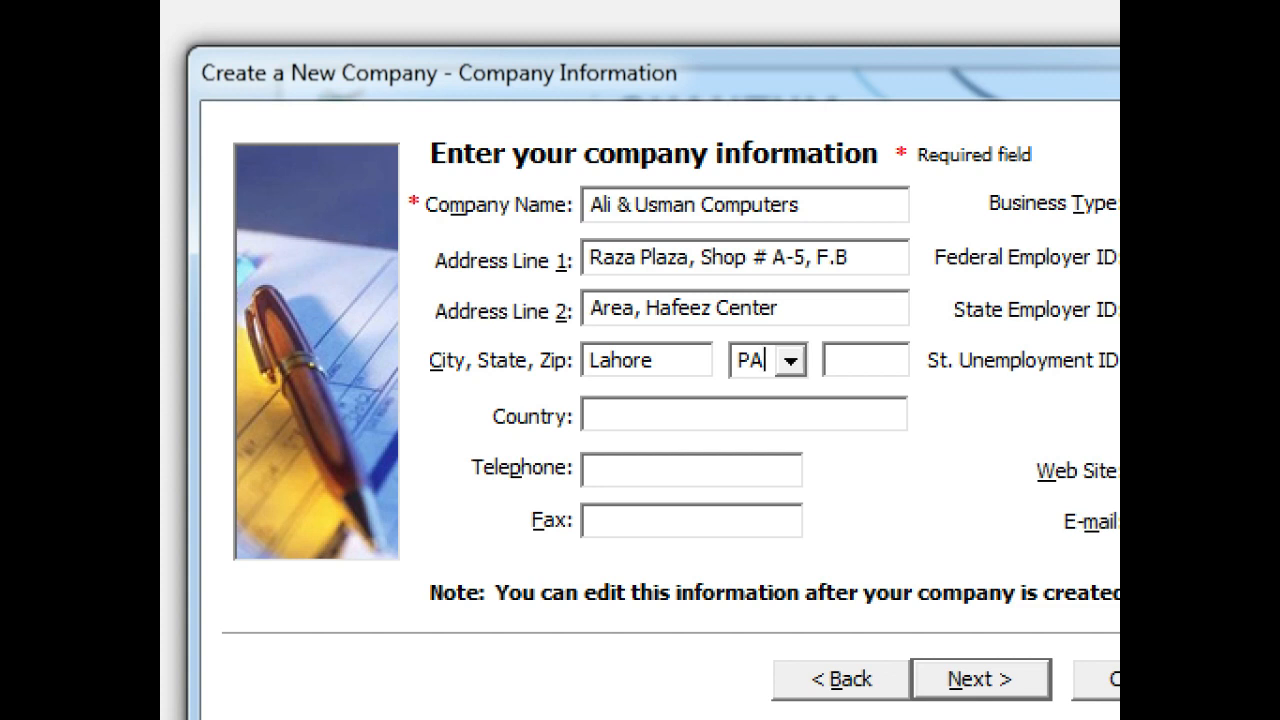
pyautogui.press('Tab')
pyautogui.write('54000')
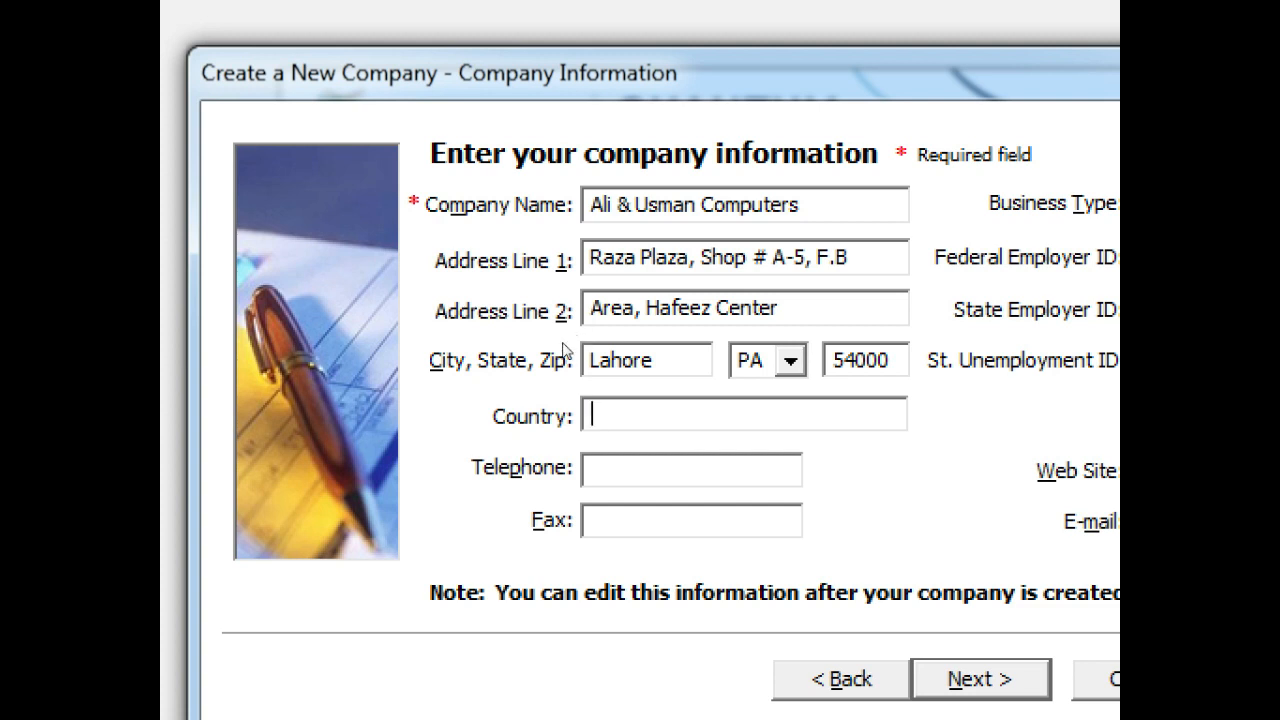
# Enter the company's country and telephone number, leaving the fax field empty
pyautogui.write('Pakistan')
pyautogui.press('Tab')
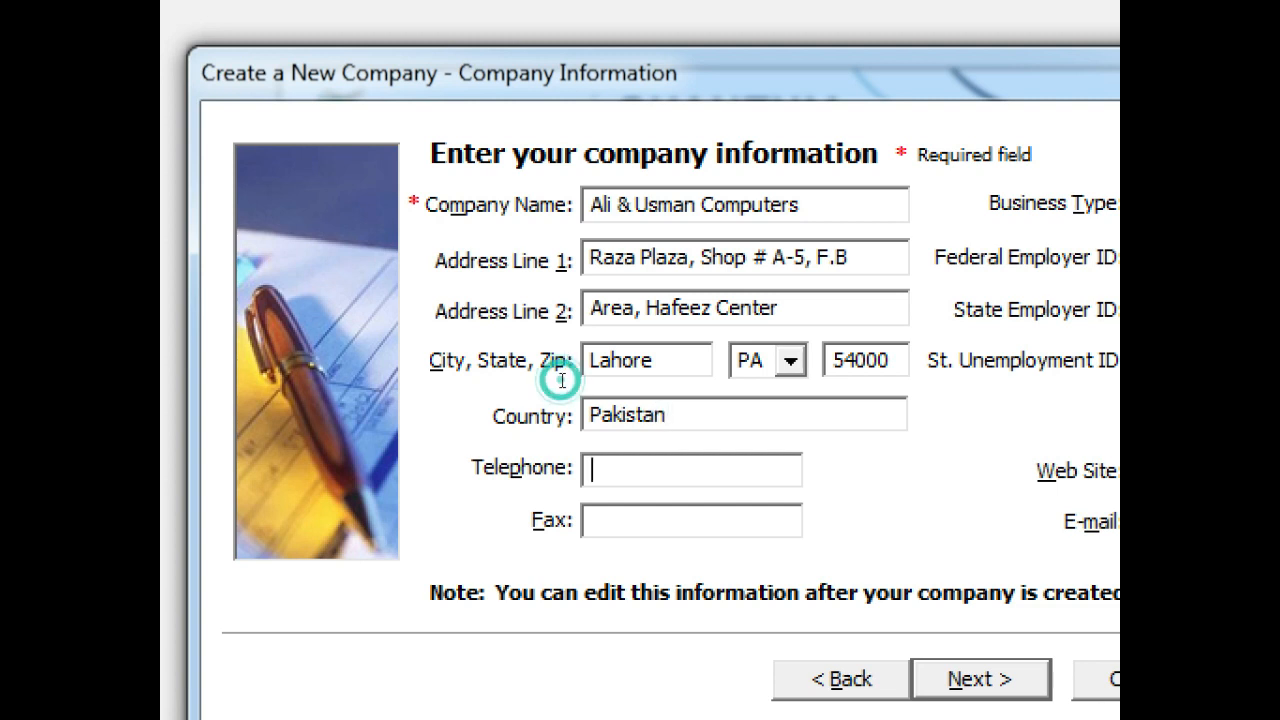
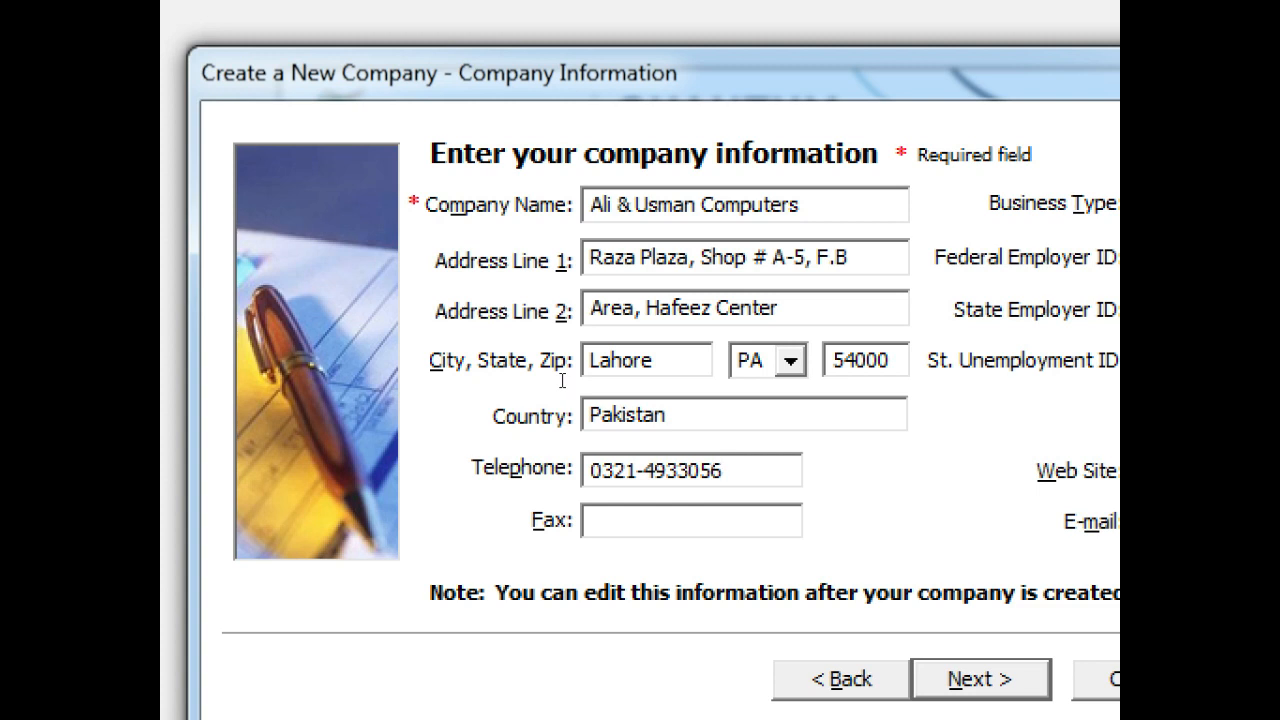
pyautogui.press('Tab')
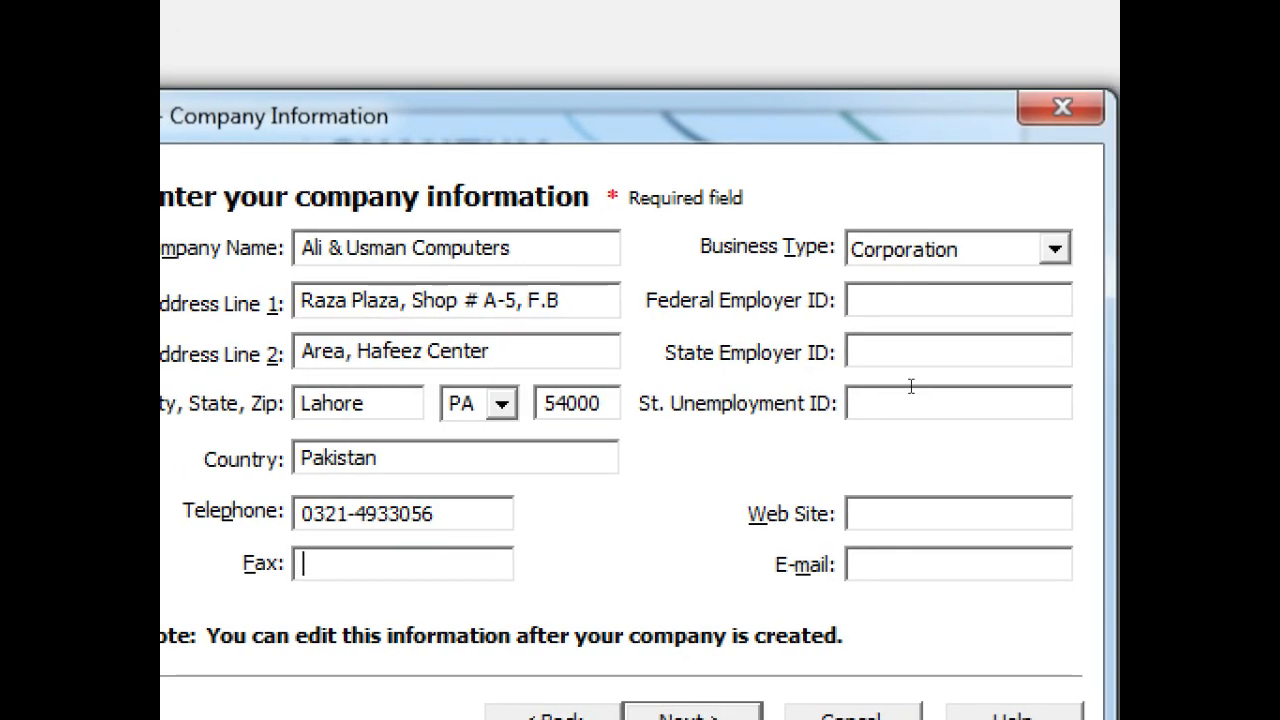
pyautogui.click(902, 384)
pyautogui.click(886, 409)
pyautogui.hotkey('alt', 'Tab')
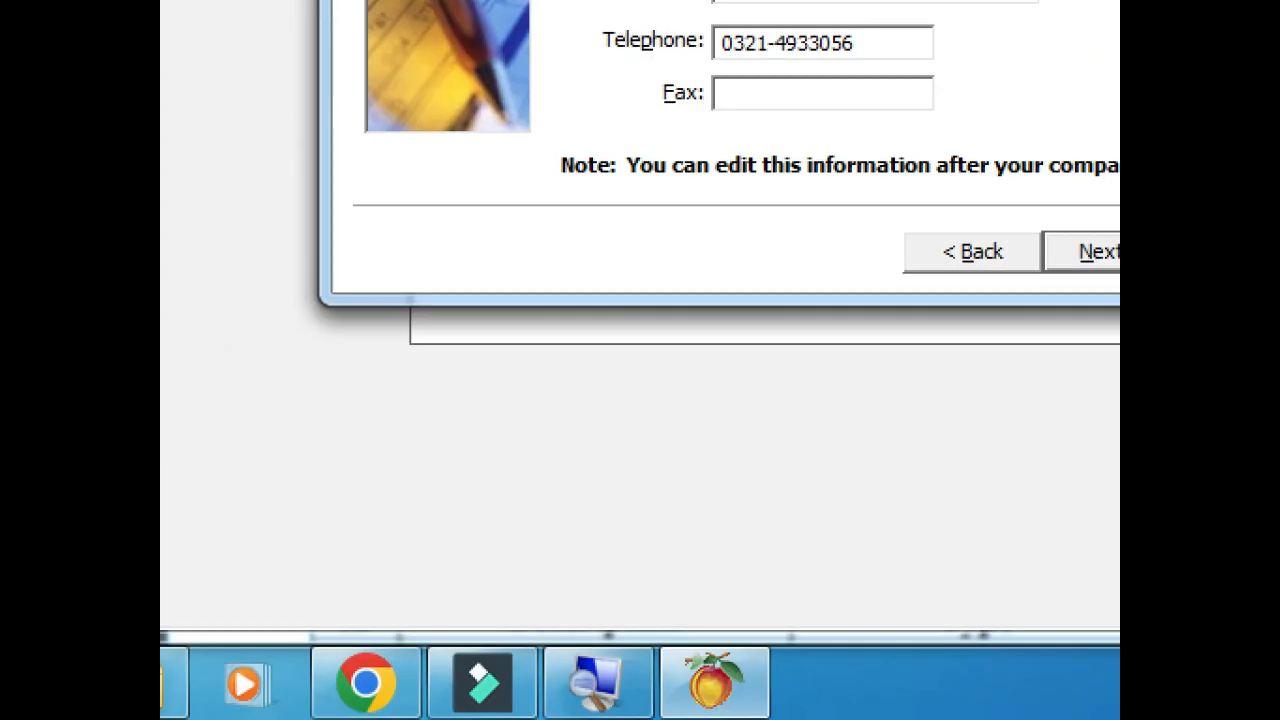
# Copy the company's e-mail address from the reference sheet in Chrome
pyautogui.click(349, 696)
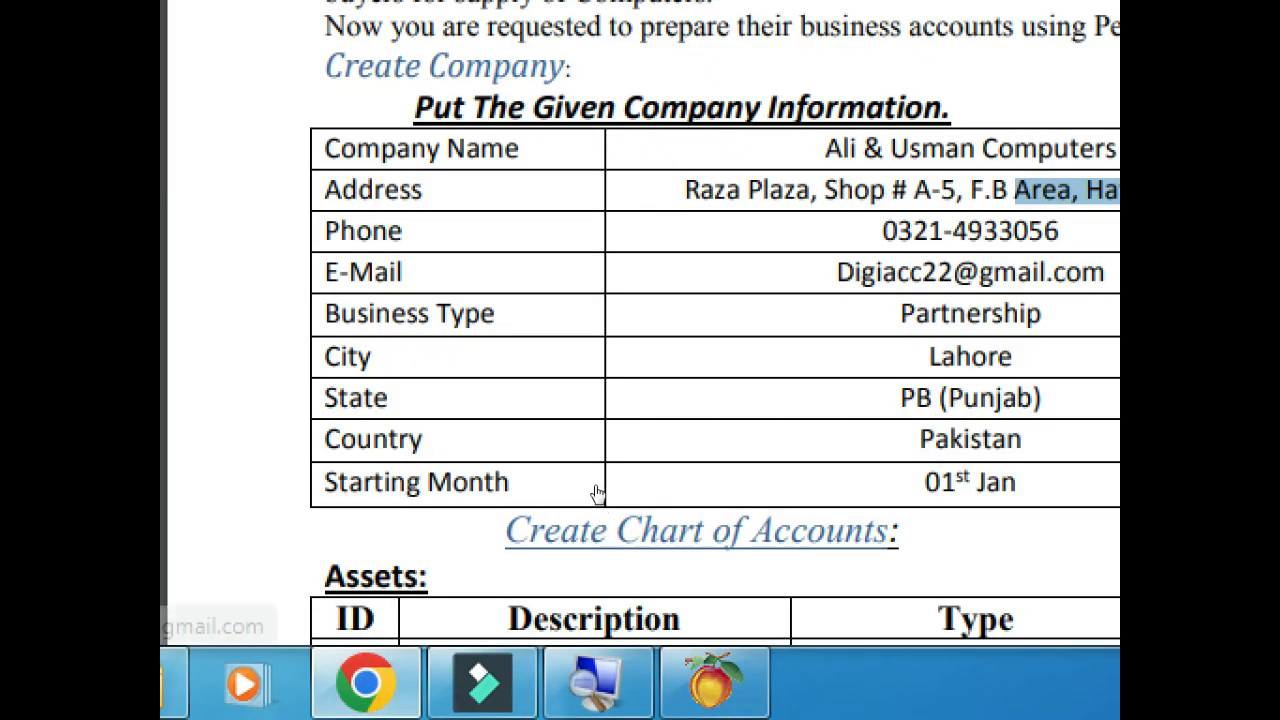
pyautogui.rightClick(851, 270)
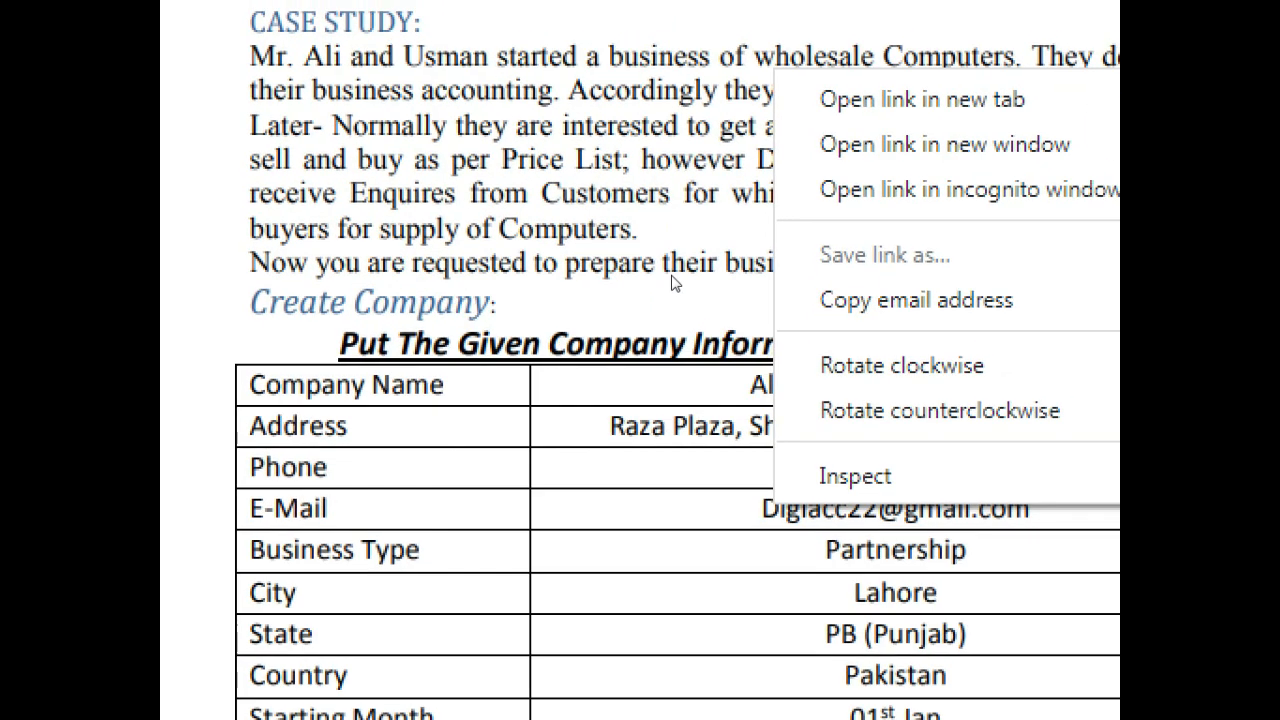
pyautogui.click(660, 400)
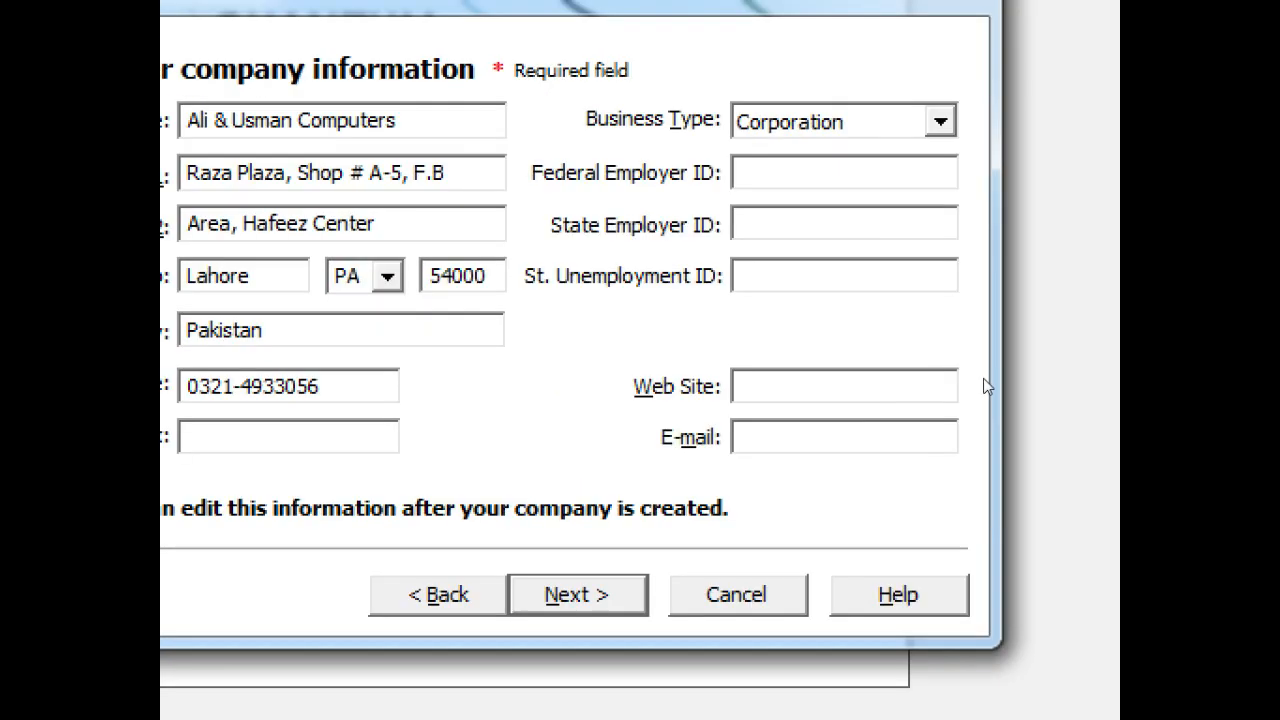
# Paste the company's e-mail address into the E-mail field and show the business types
pyautogui.click(876, 449)
pyautogui.hotkey('ctrl', 'v')
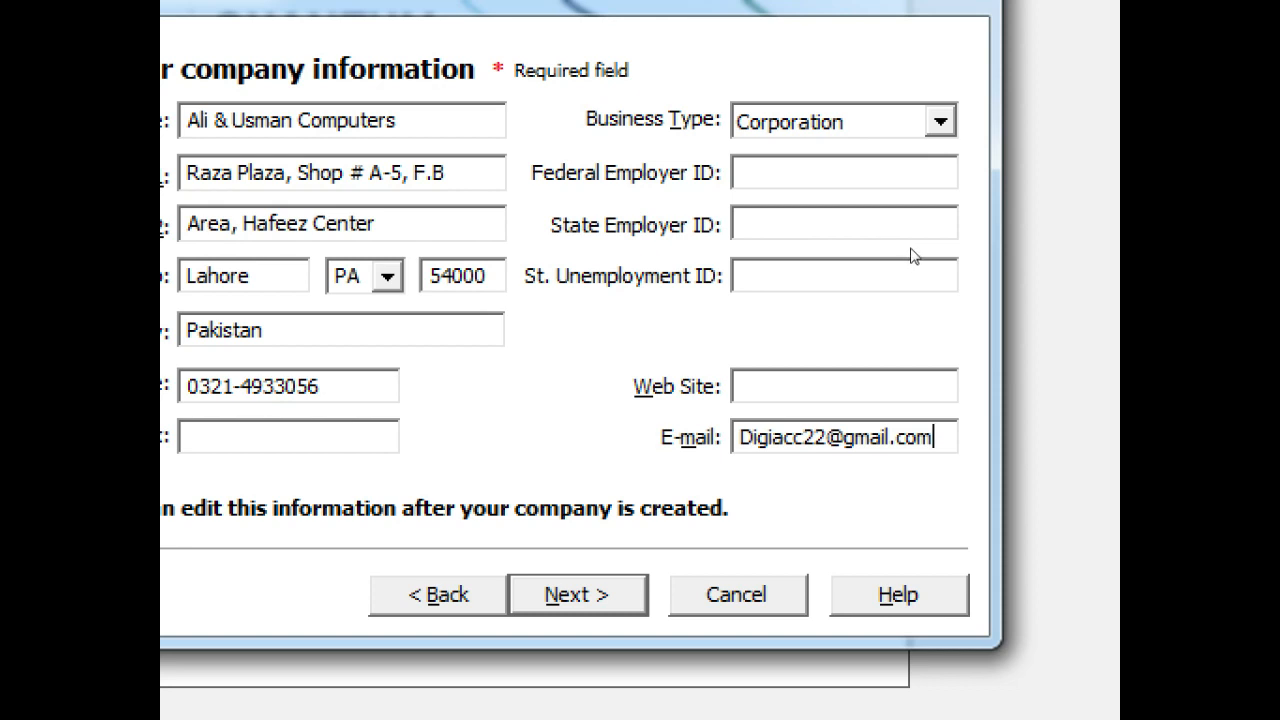
pyautogui.click(940, 121)
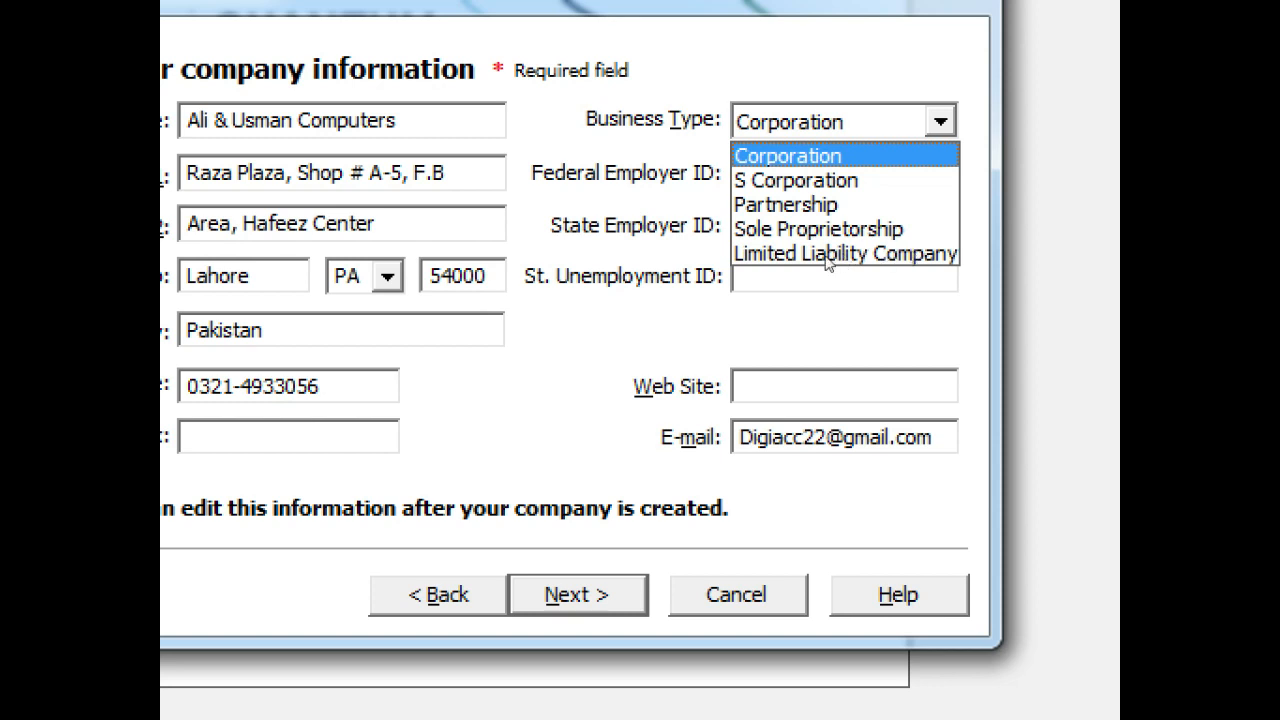
# Choose S Corporation from the Business Type list, replacing the earlier Partnership pick
pyautogui.press('Down')
pyautogui.press('Down')
pyautogui.press('Down')
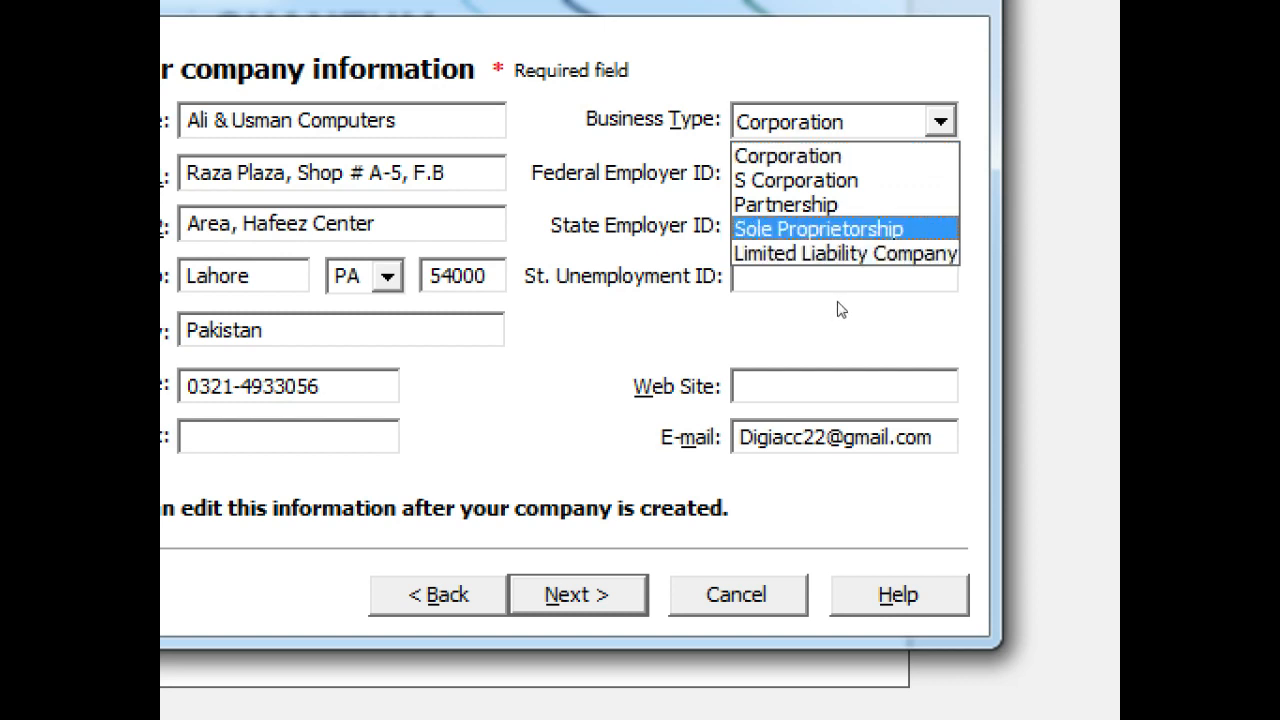
pyautogui.press('Up')
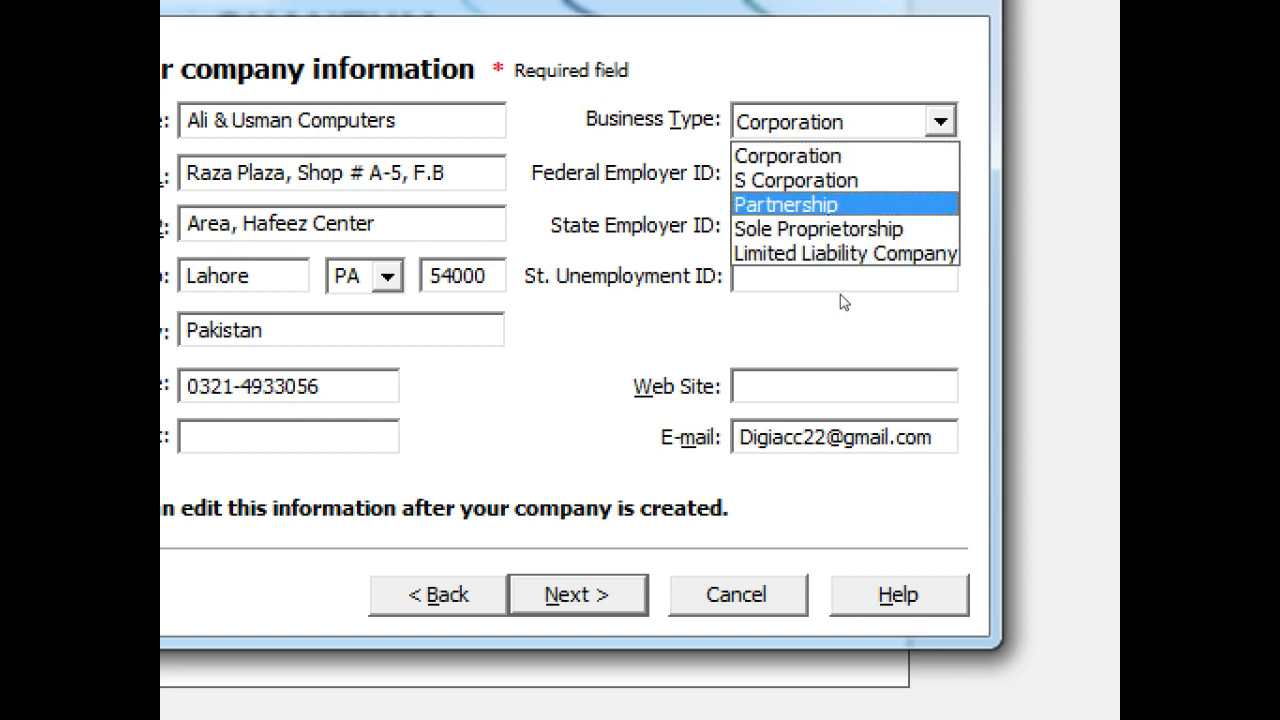
pyautogui.click(838, 292)
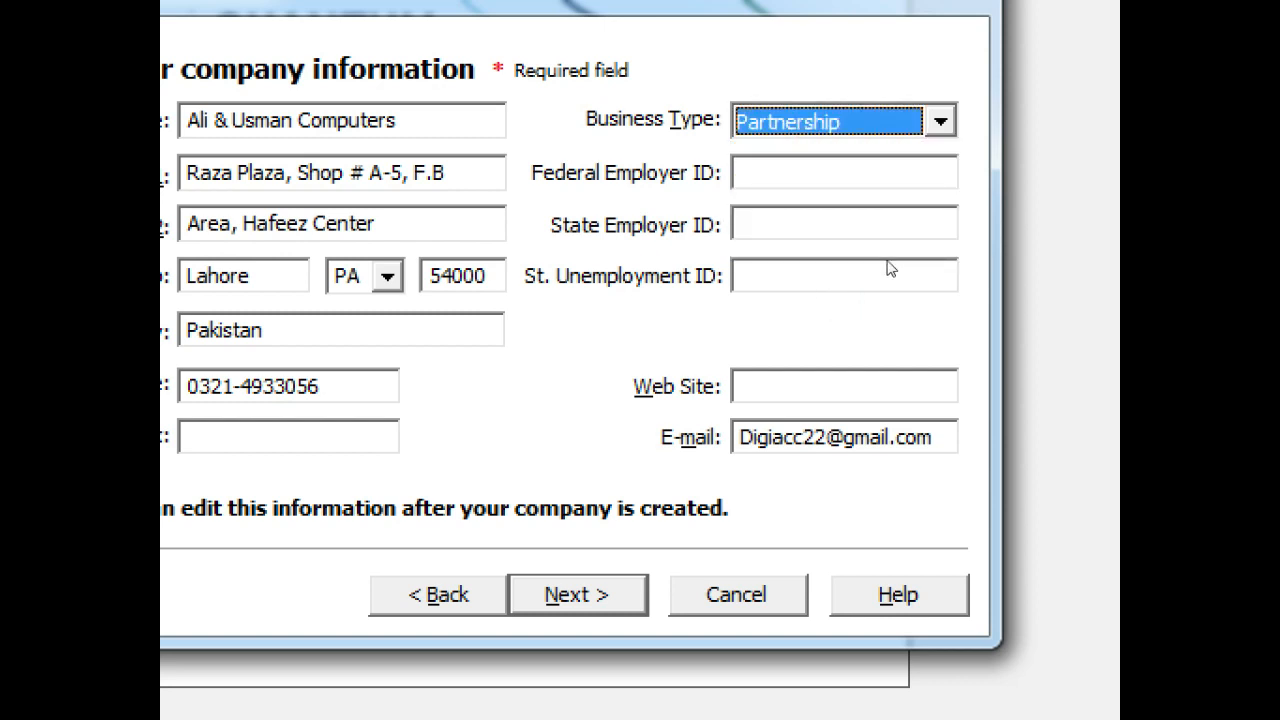
pyautogui.click(940, 121)
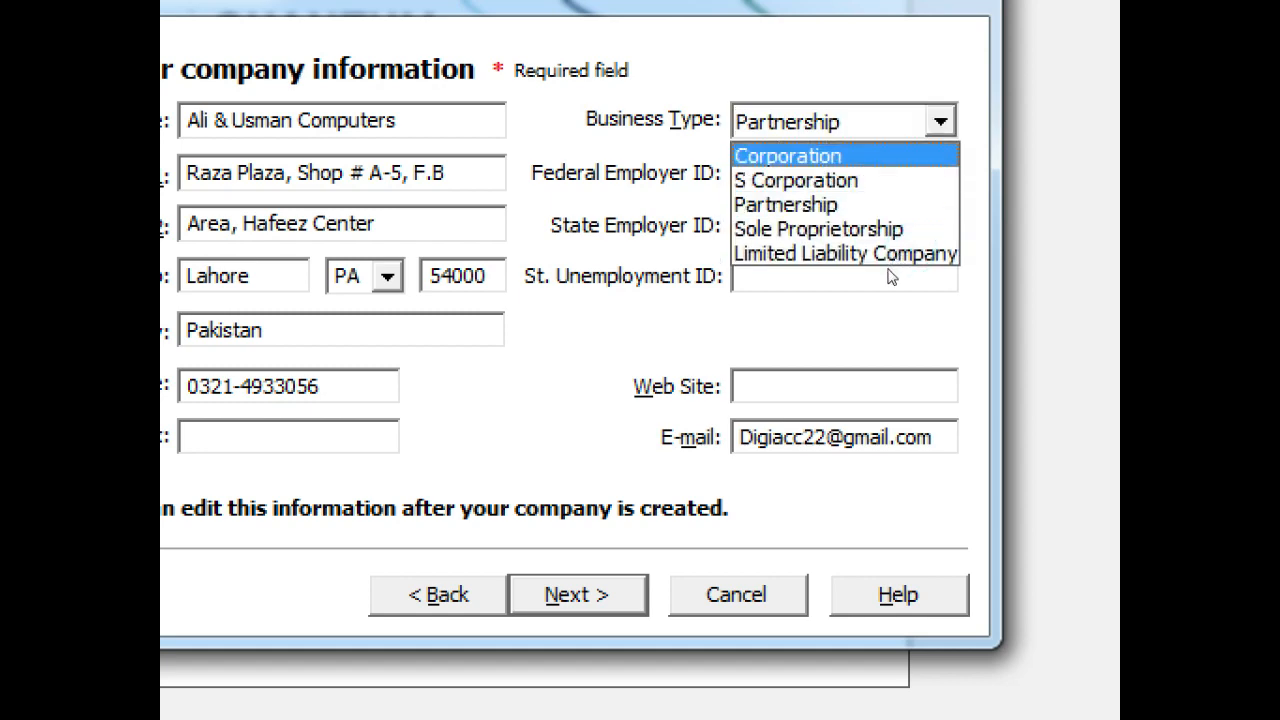
pyautogui.click(886, 278)
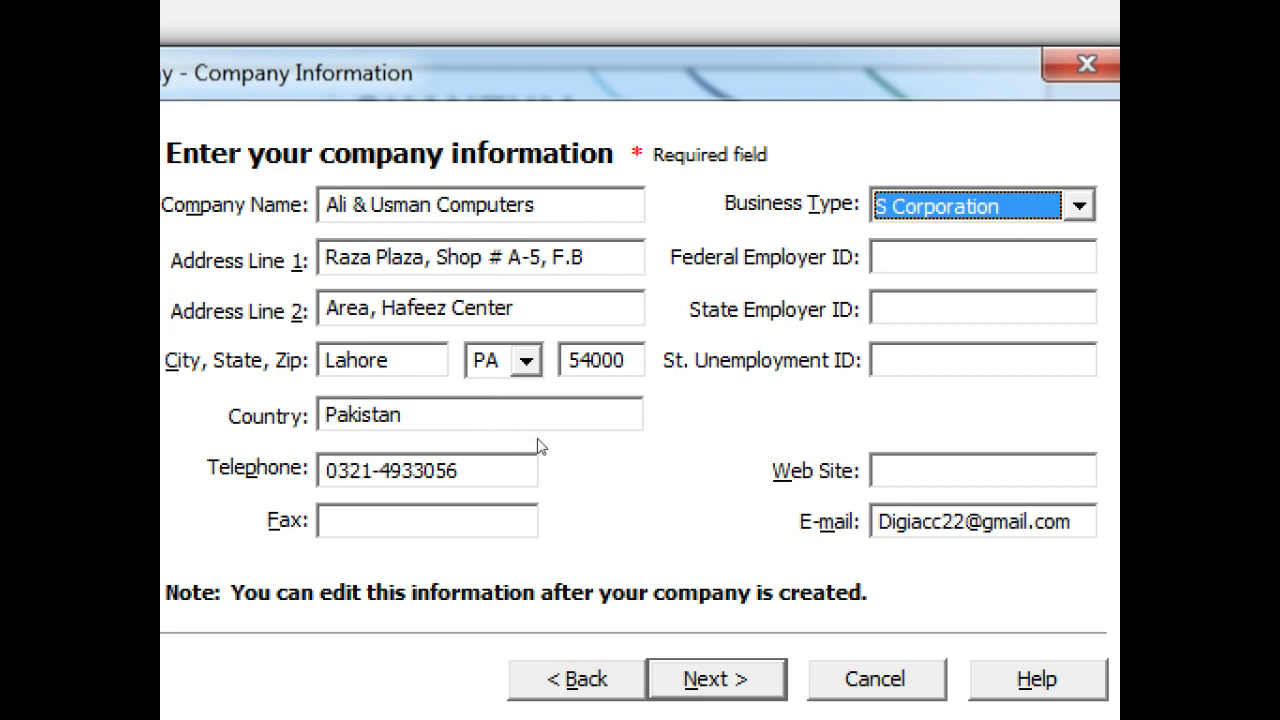
pyautogui.click(835, 273)
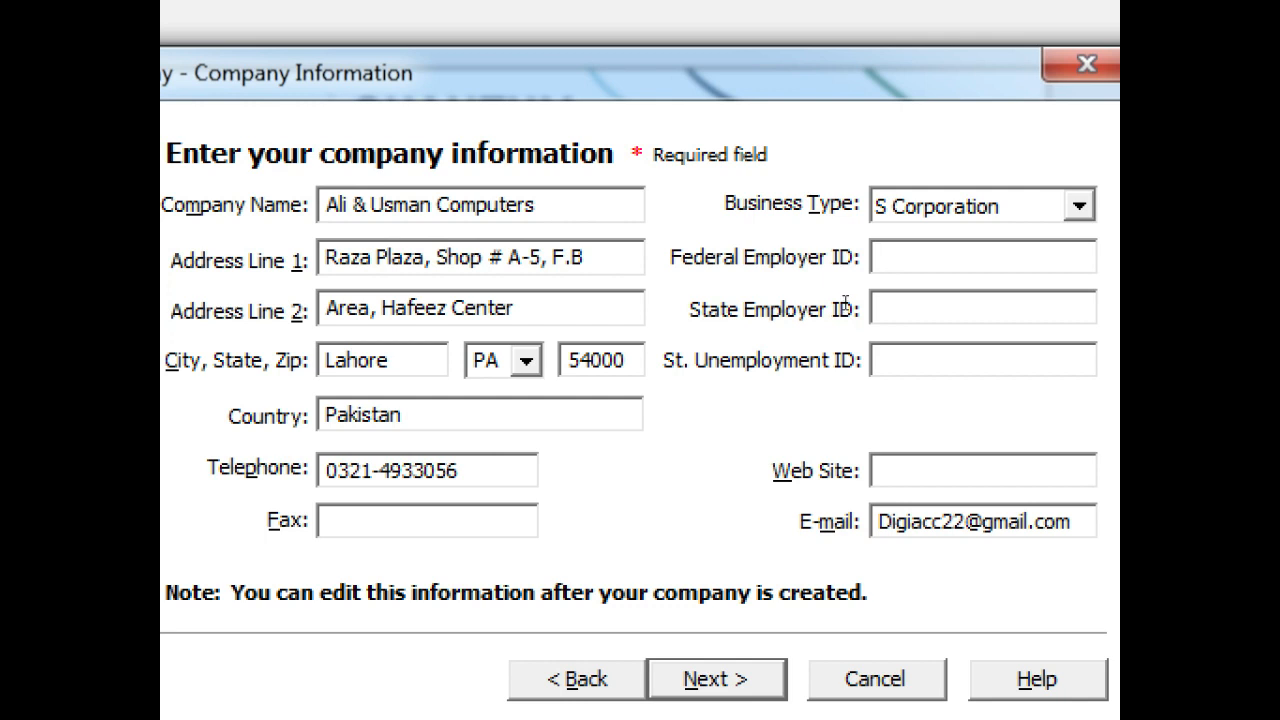
pyautogui.click(845, 320)
pyautogui.click(842, 268)
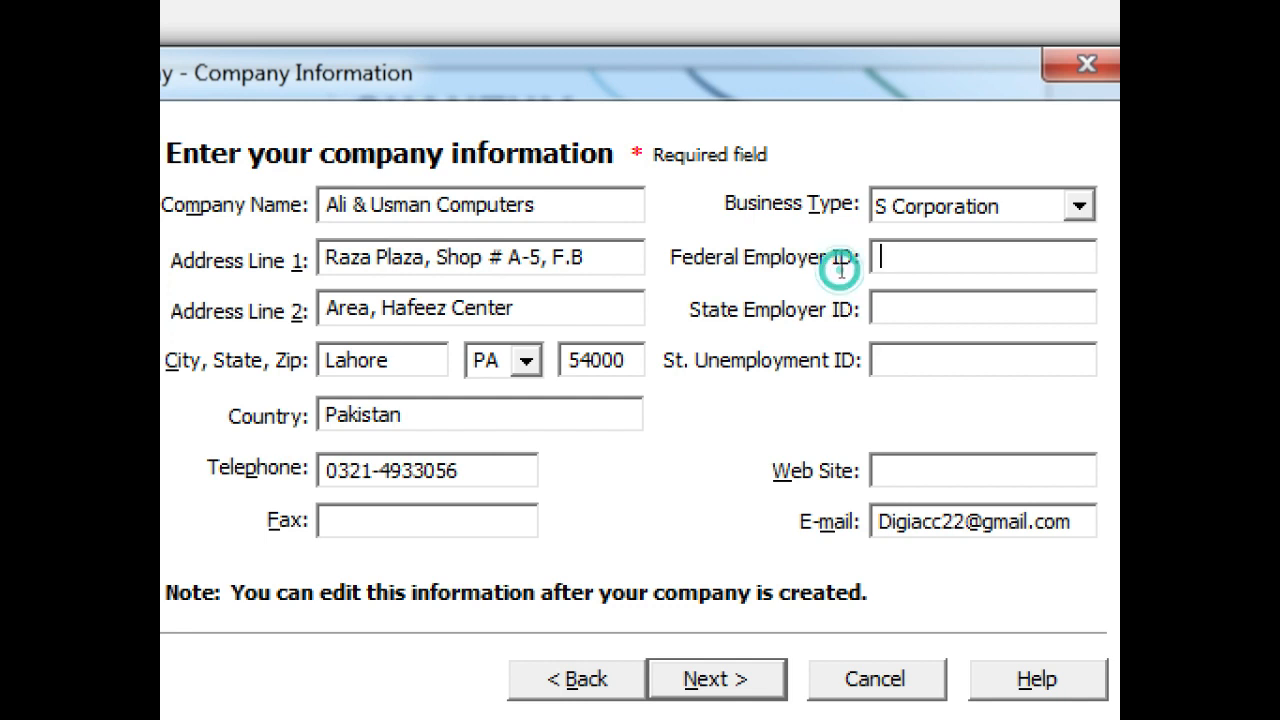
pyautogui.click(841, 300)
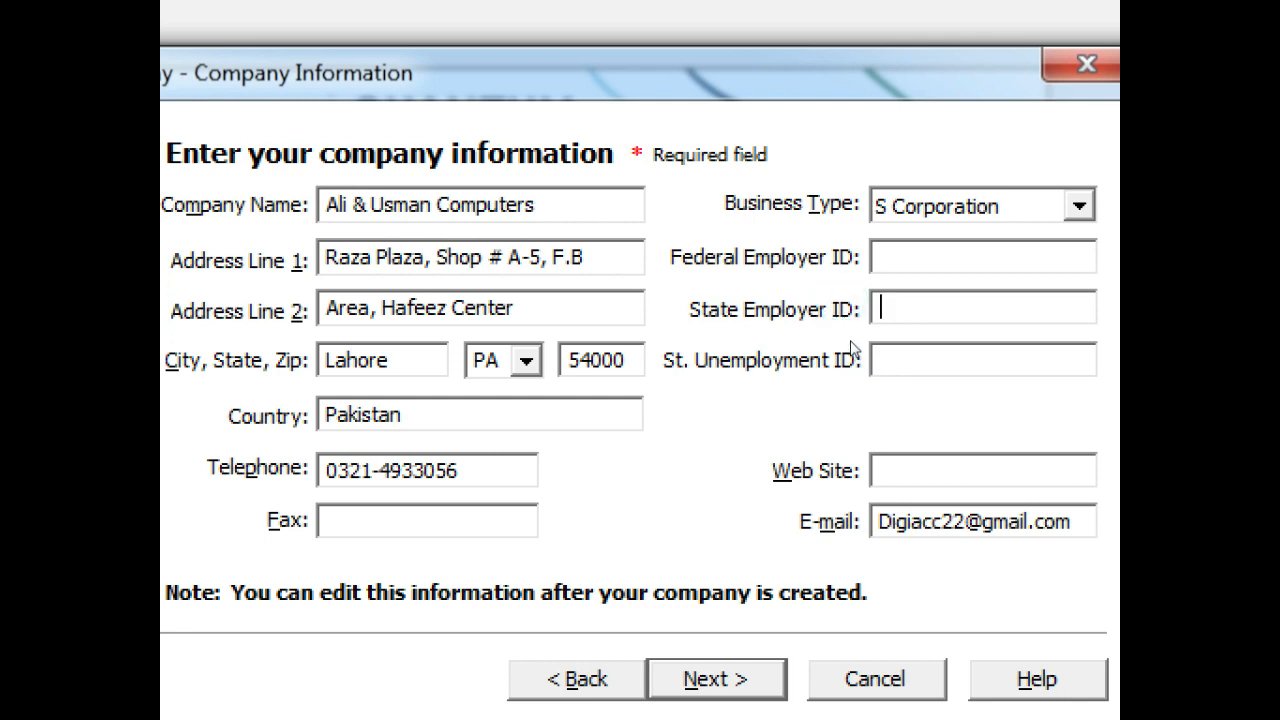
pyautogui.click(850, 342)
# Change the business type to Partnership and advance to the company-creation method page
pyautogui.click(840, 315)
pyautogui.click(912, 206)
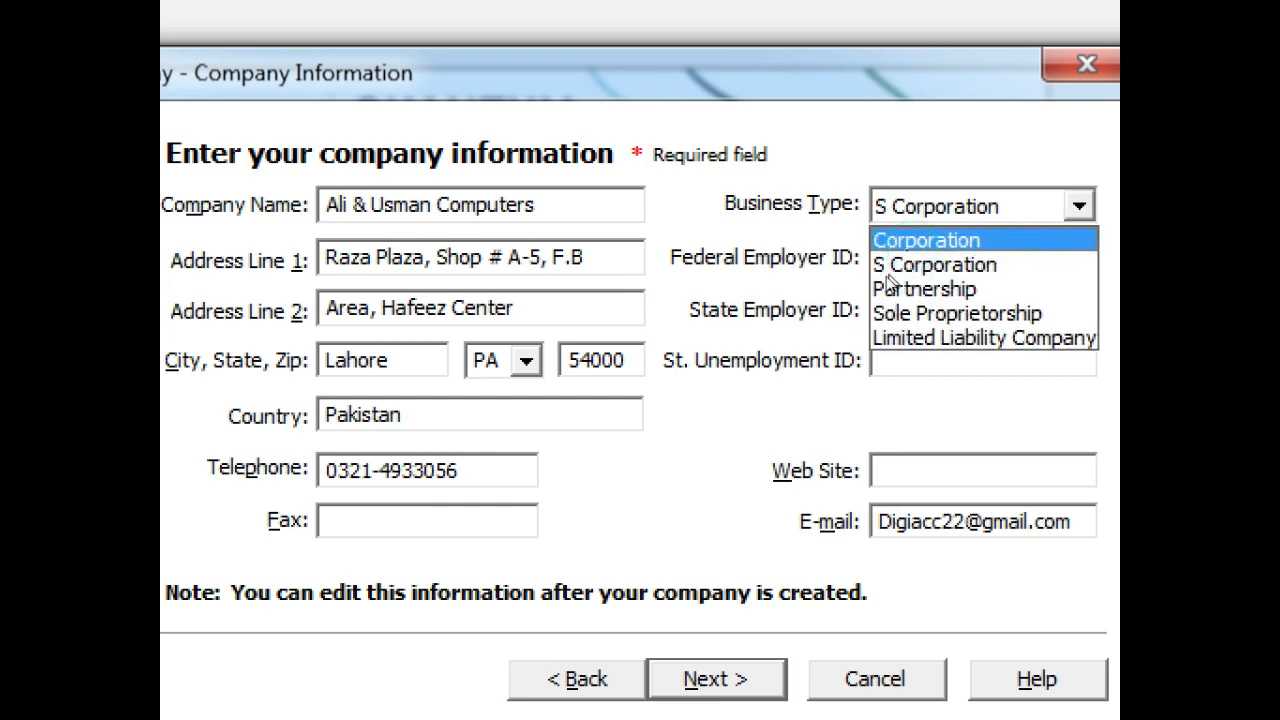
pyautogui.click(888, 289)
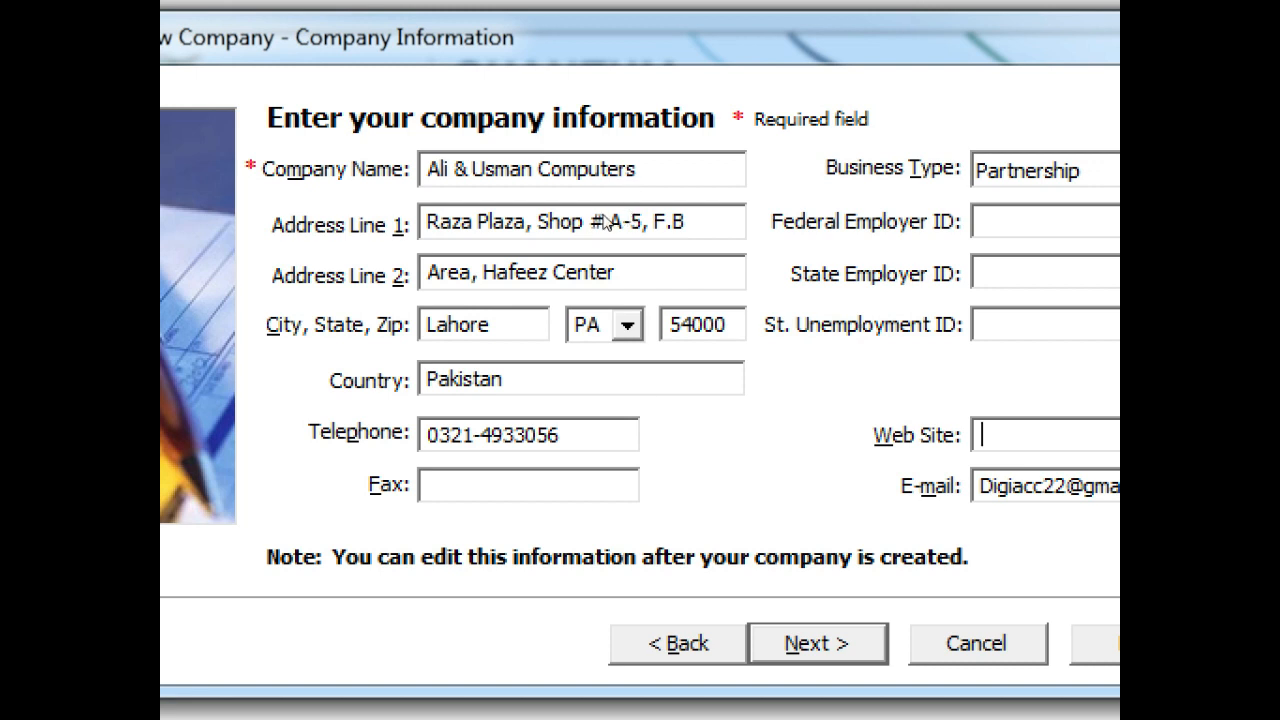
pyautogui.press('Return')
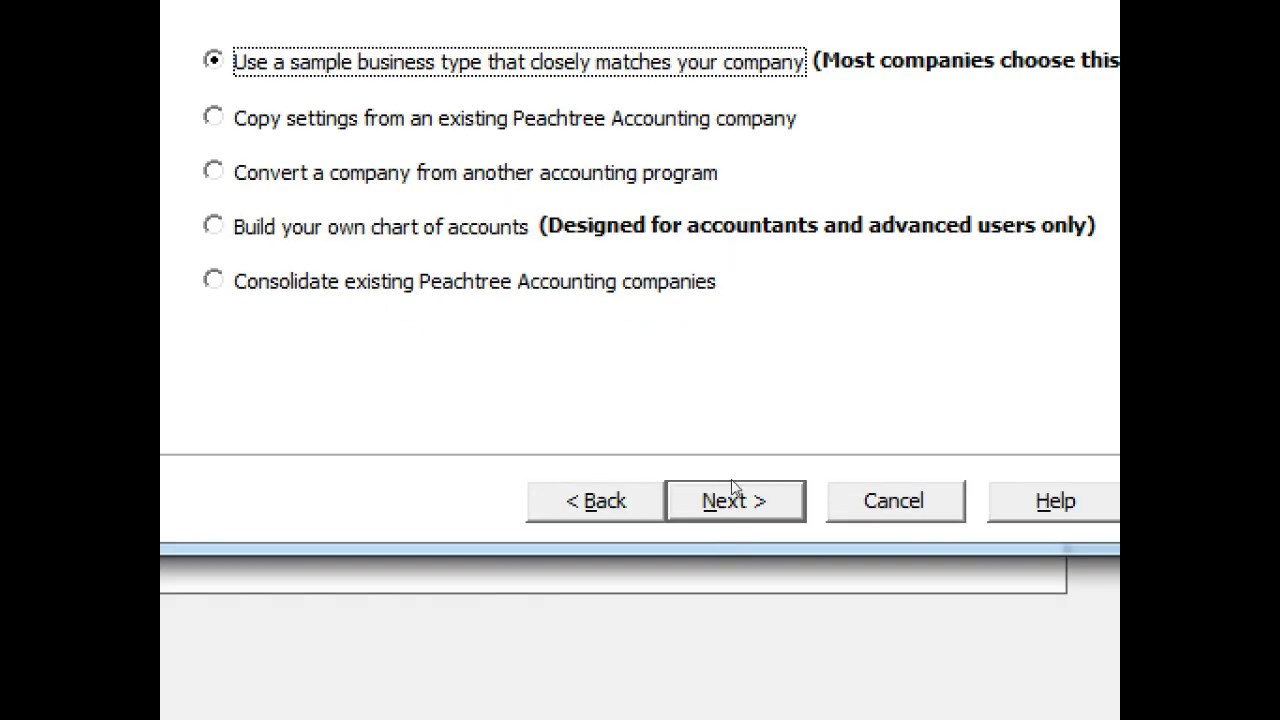
# Keep the sample business type method and select Retail Company from the business type list
pyautogui.click(732, 487)
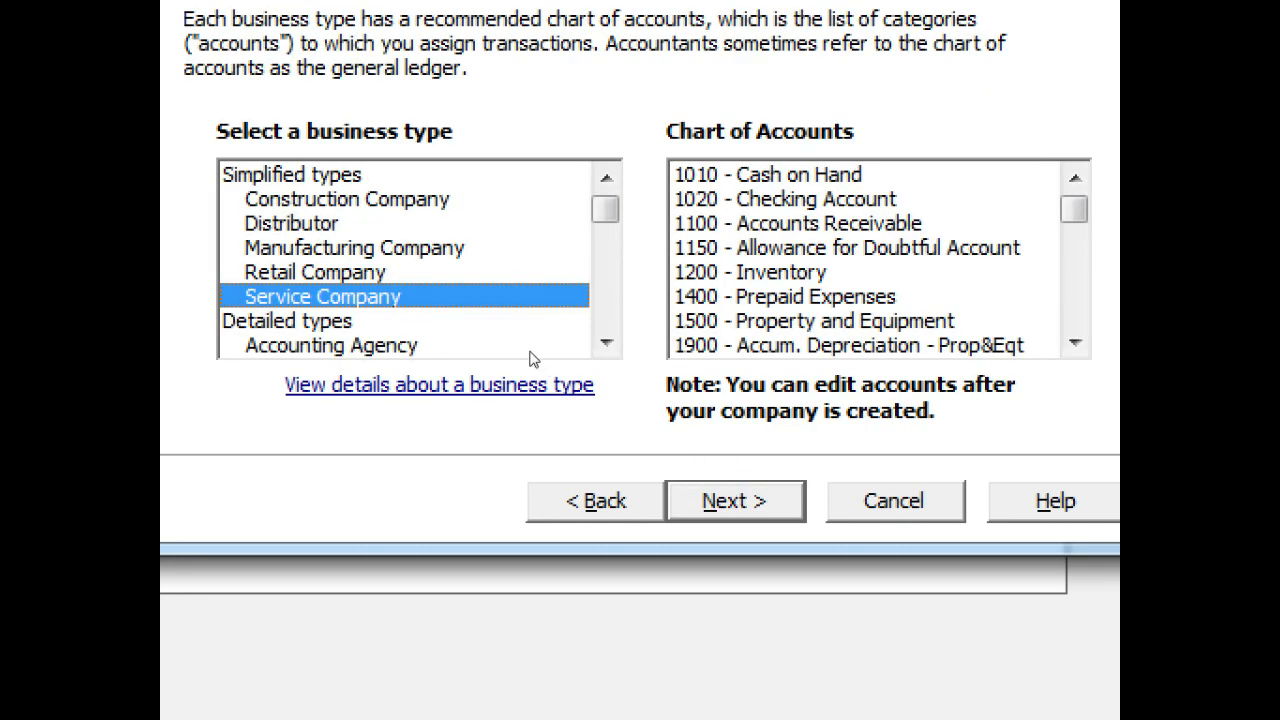
pyautogui.press('Up')
pyautogui.press('Up')
pyautogui.press('Up')
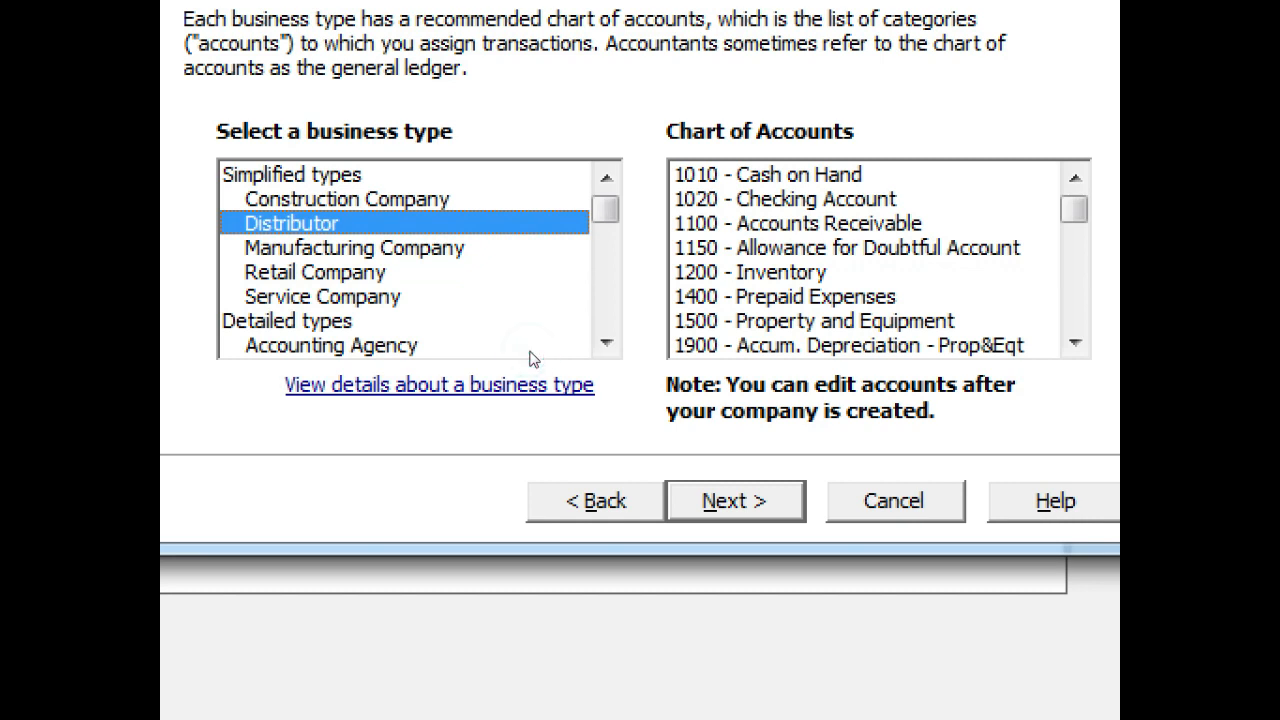
pyautogui.press('Down')
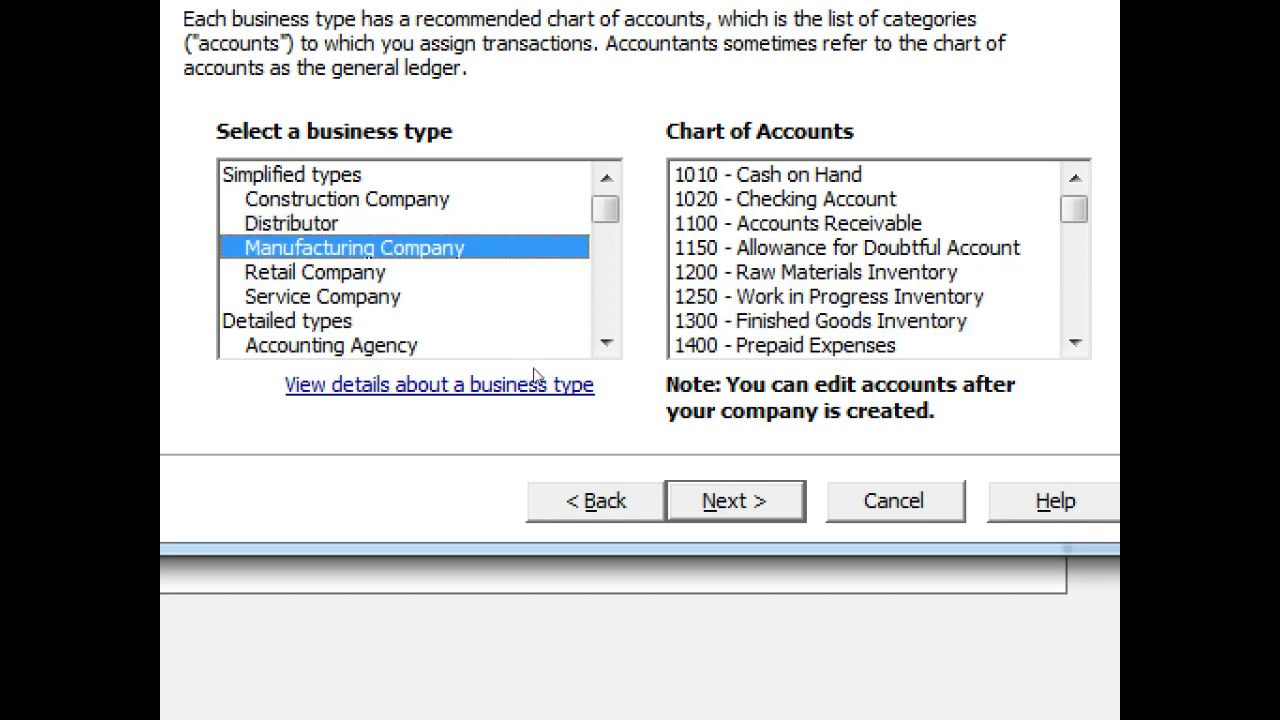
pyautogui.press('Down')
pyautogui.press('Down')
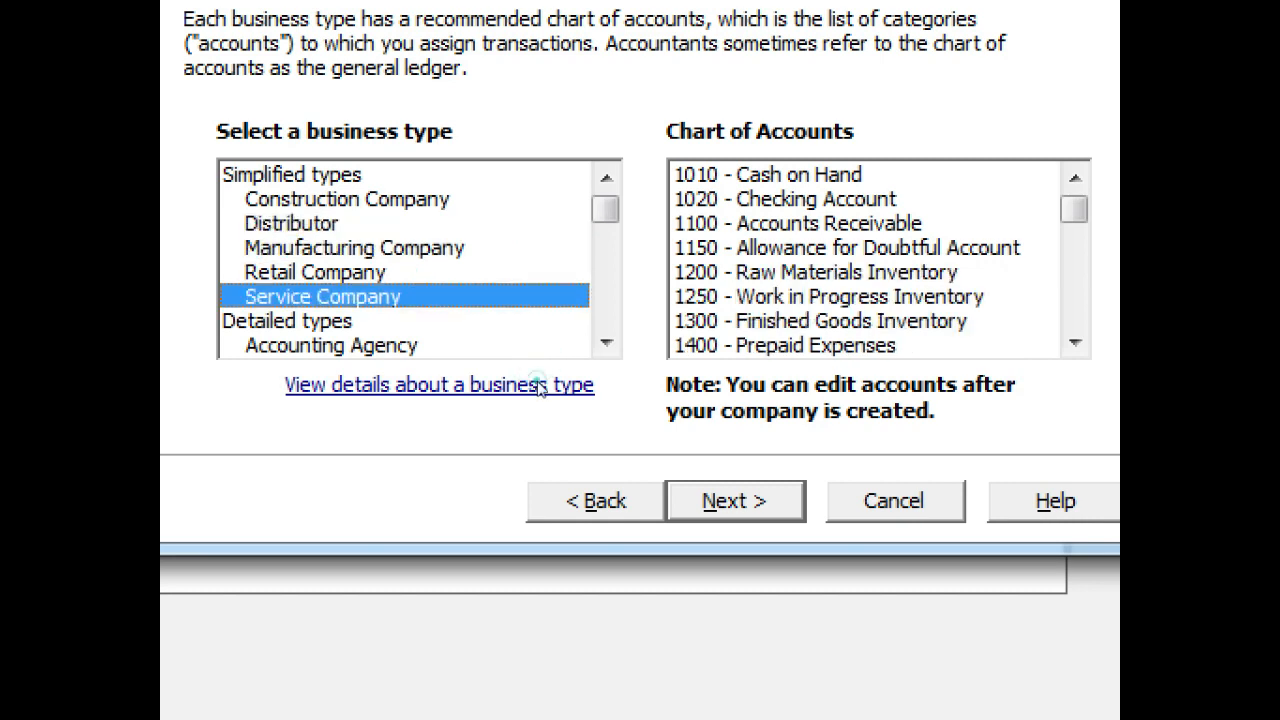
pyautogui.press('Up')
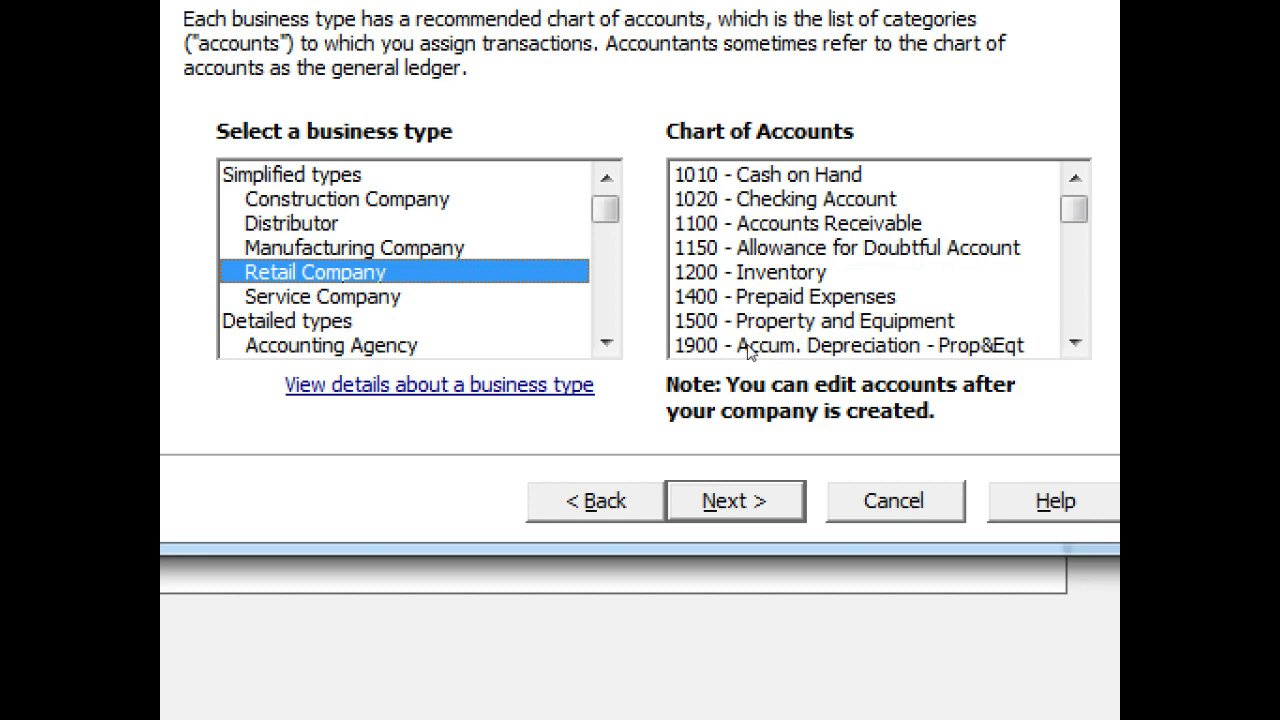
# Go back to the creation method page and select 'Build your own chart of accounts'
pyautogui.click(662, 485)
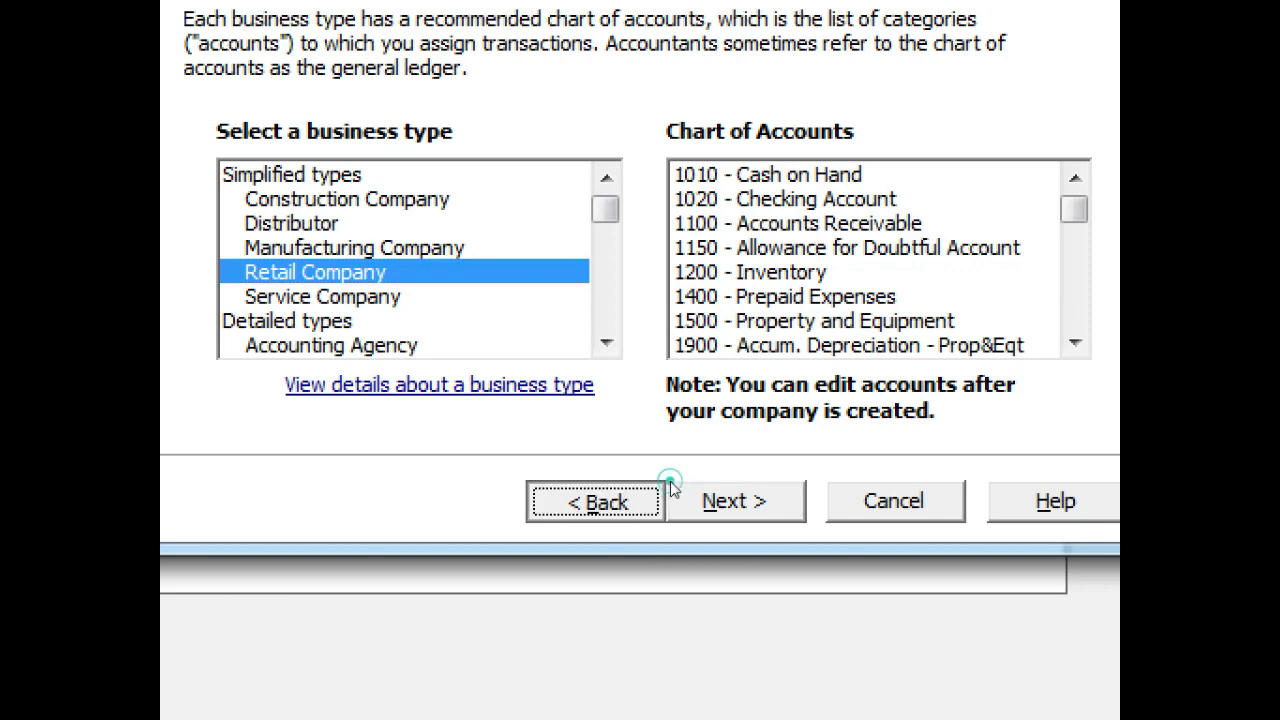
pyautogui.press('Down')
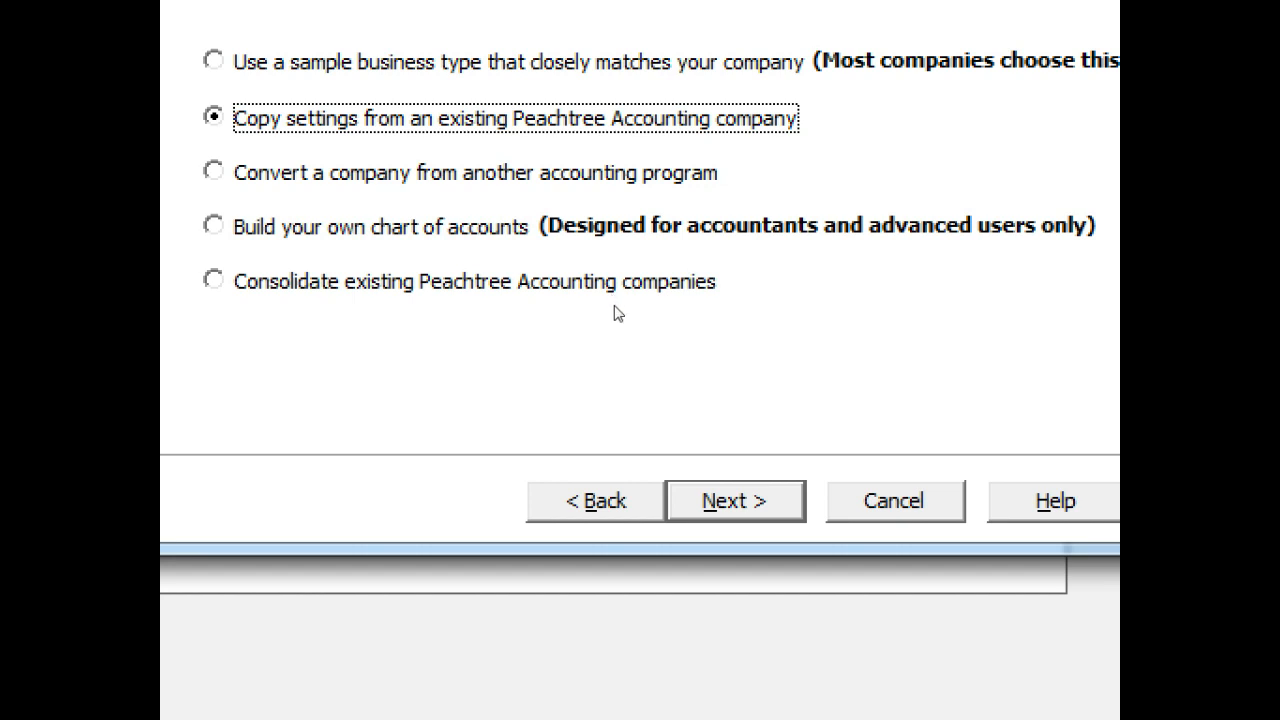
pyautogui.press('Down')
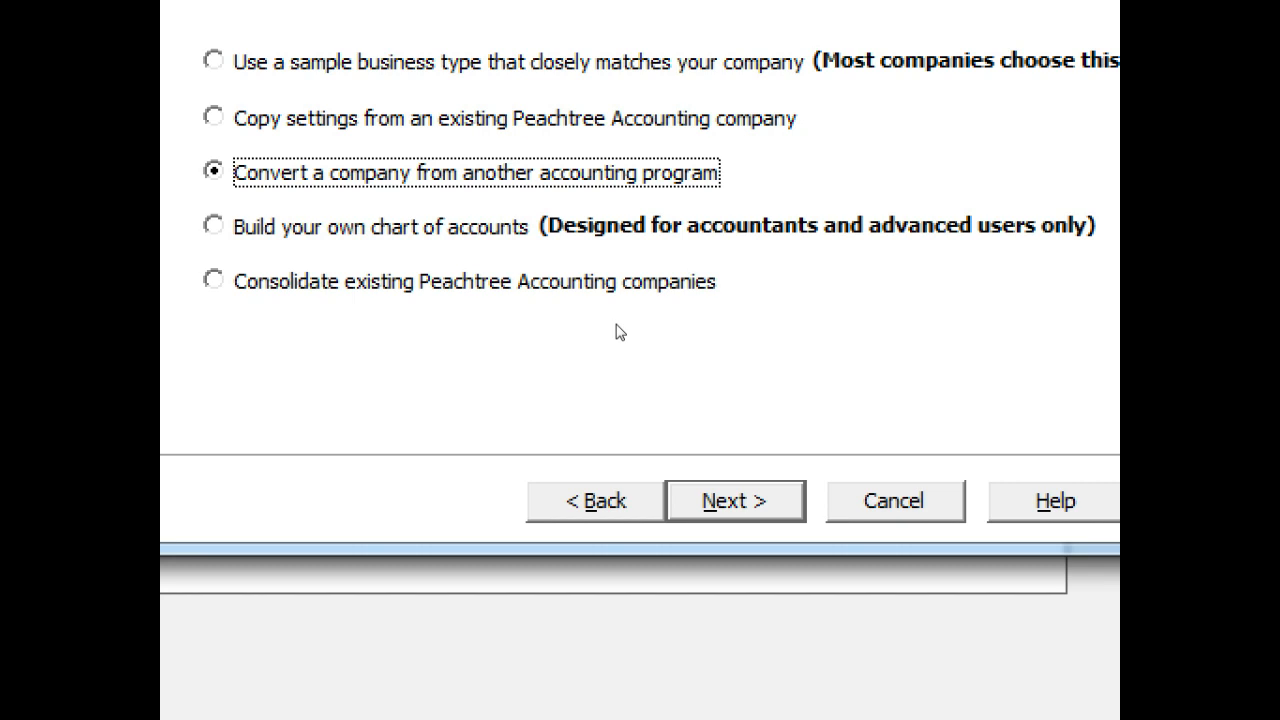
pyautogui.press('Down')
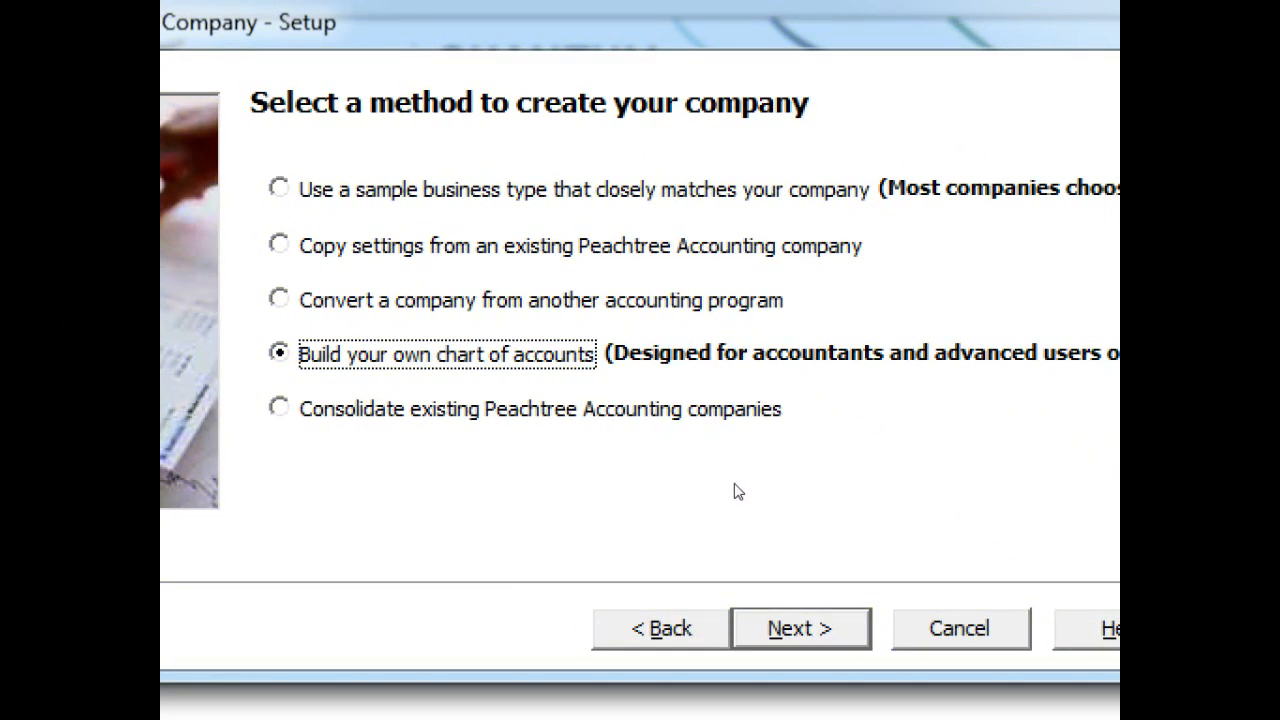
# Advance to the accounting method page, leaving Accrual selected
pyautogui.press('Return')
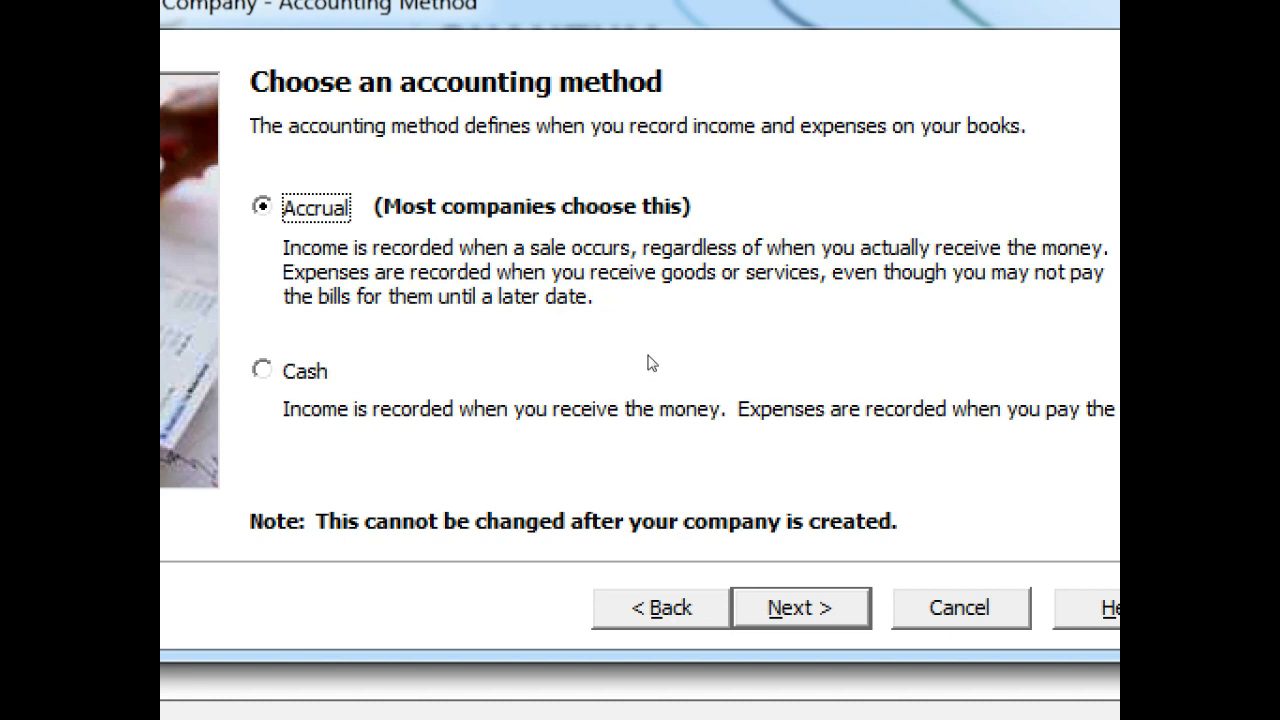
pyautogui.click(847, 343)
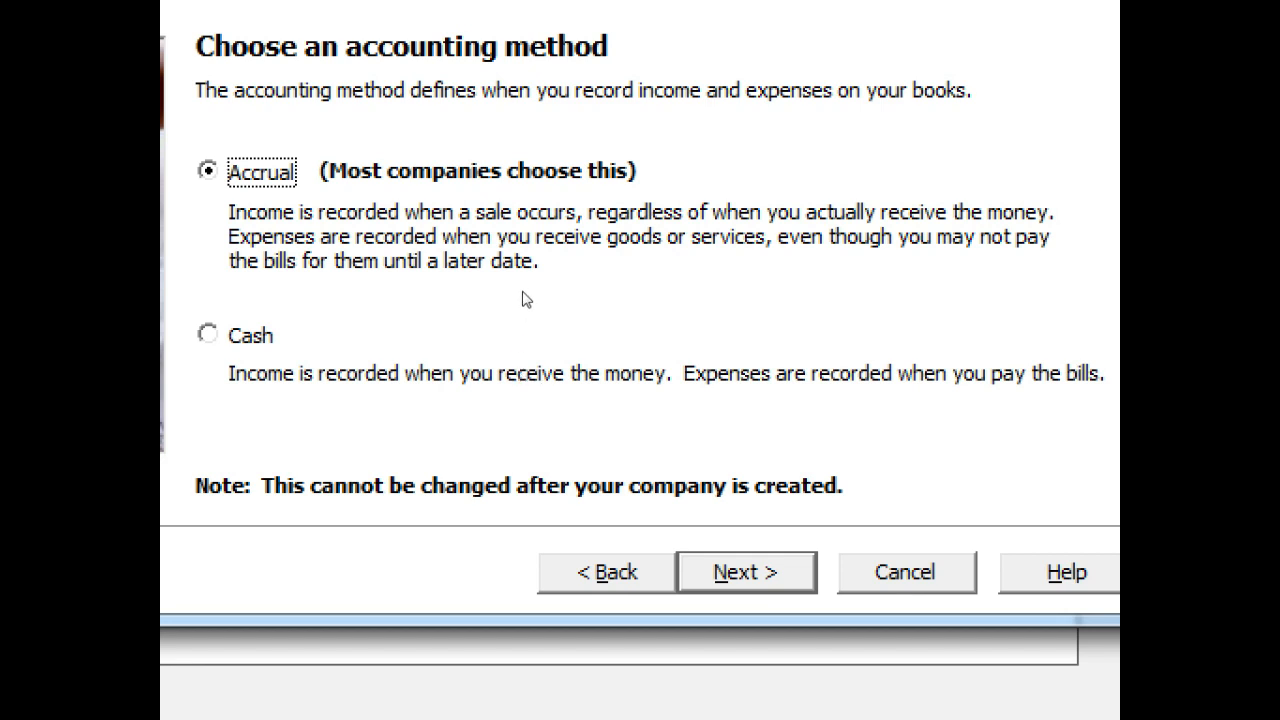
# Accept Accrual and advance to the posting method page, where Real Time is selected
pyautogui.press('Return')
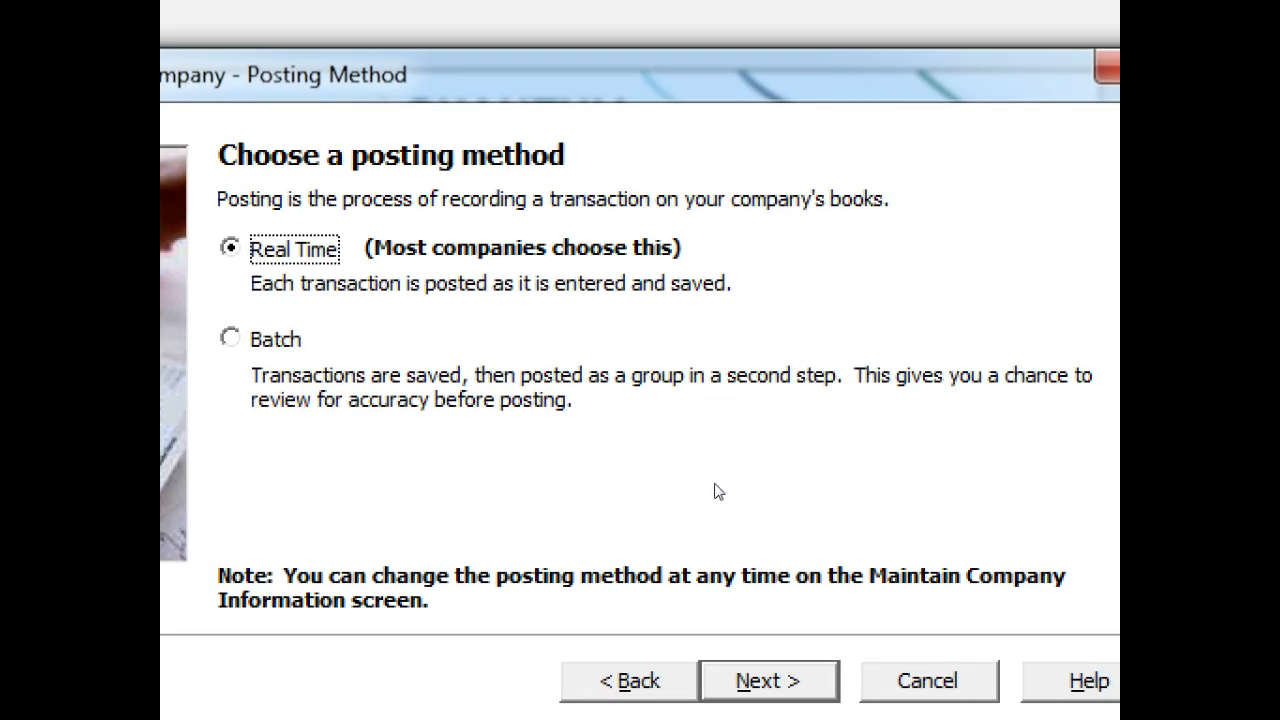
# Accept Real Time posting and advance to the accounting period structure page
pyautogui.press('Return')
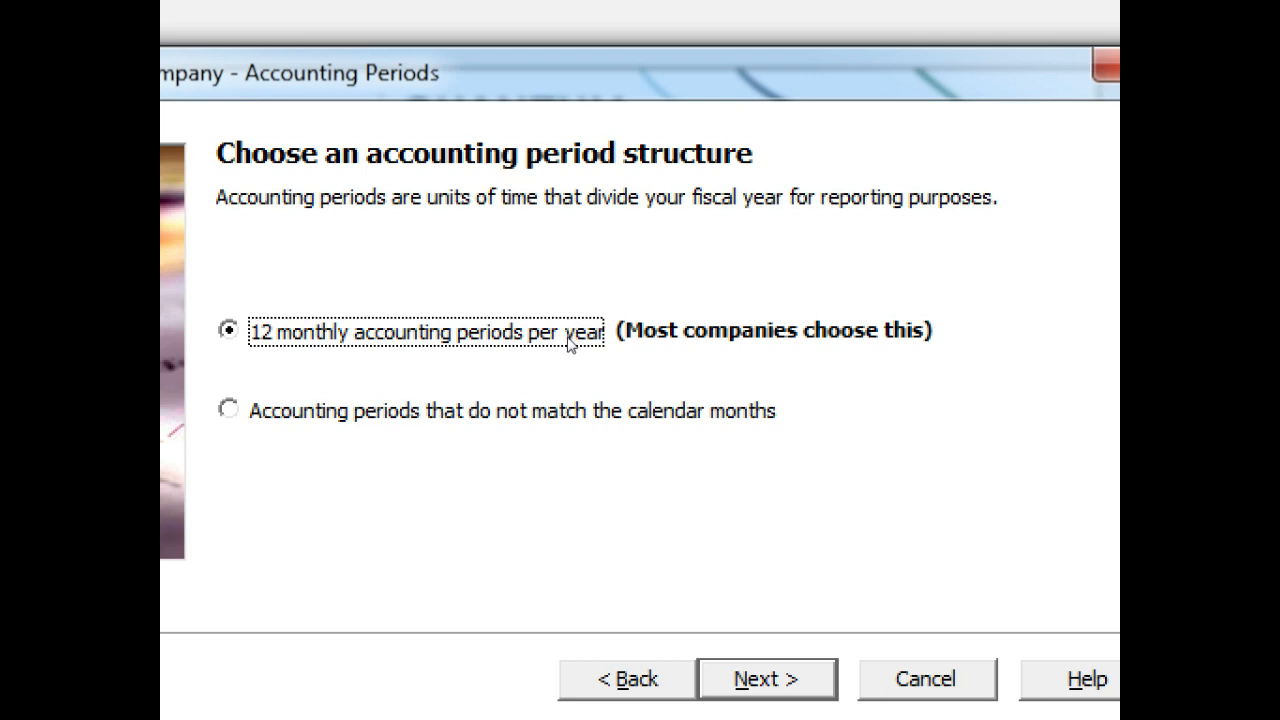
# Choose non-calendar-month periods, try a 9-period fiscal year, then return to the structure page
pyautogui.click(567, 352)
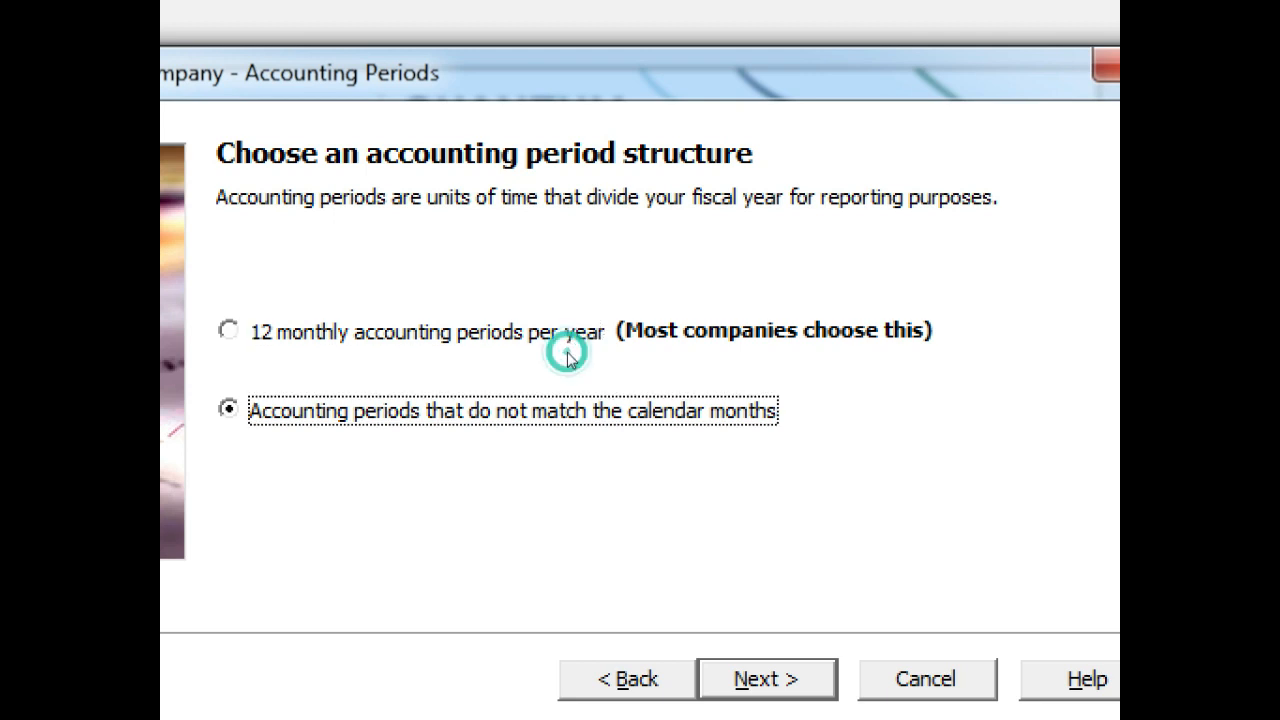
pyautogui.click(712, 480)
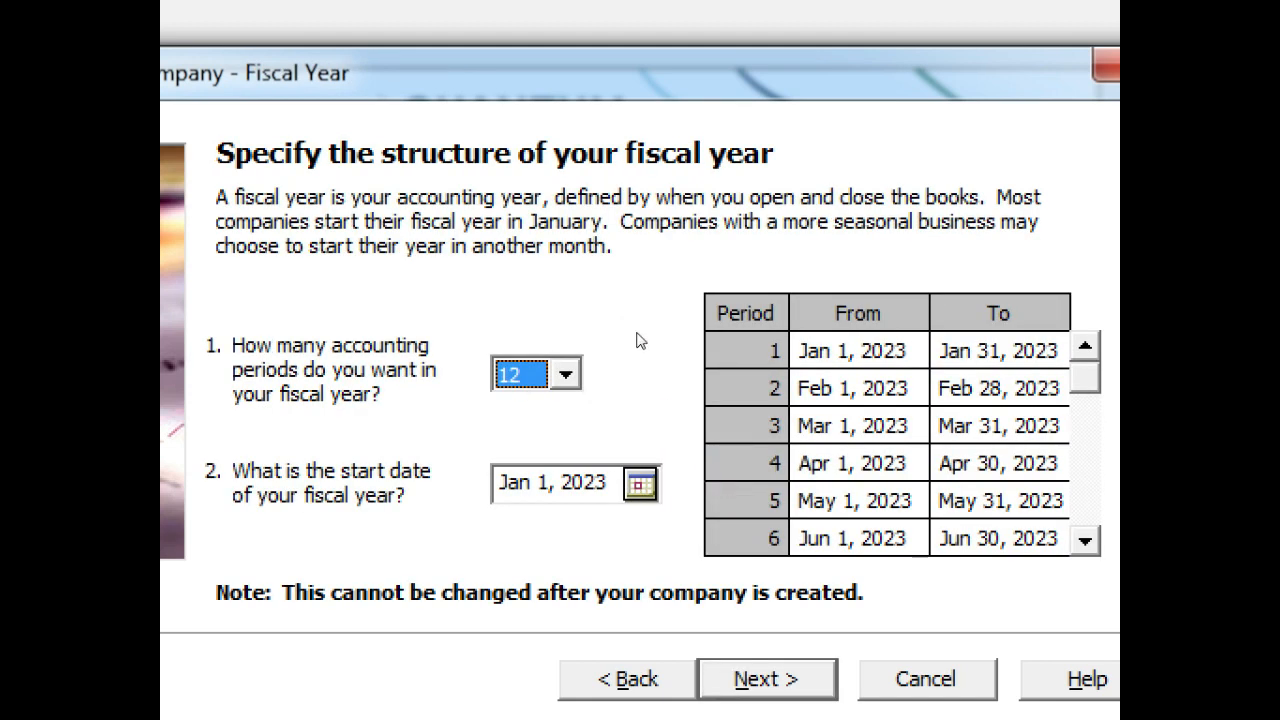
pyautogui.click(635, 330)
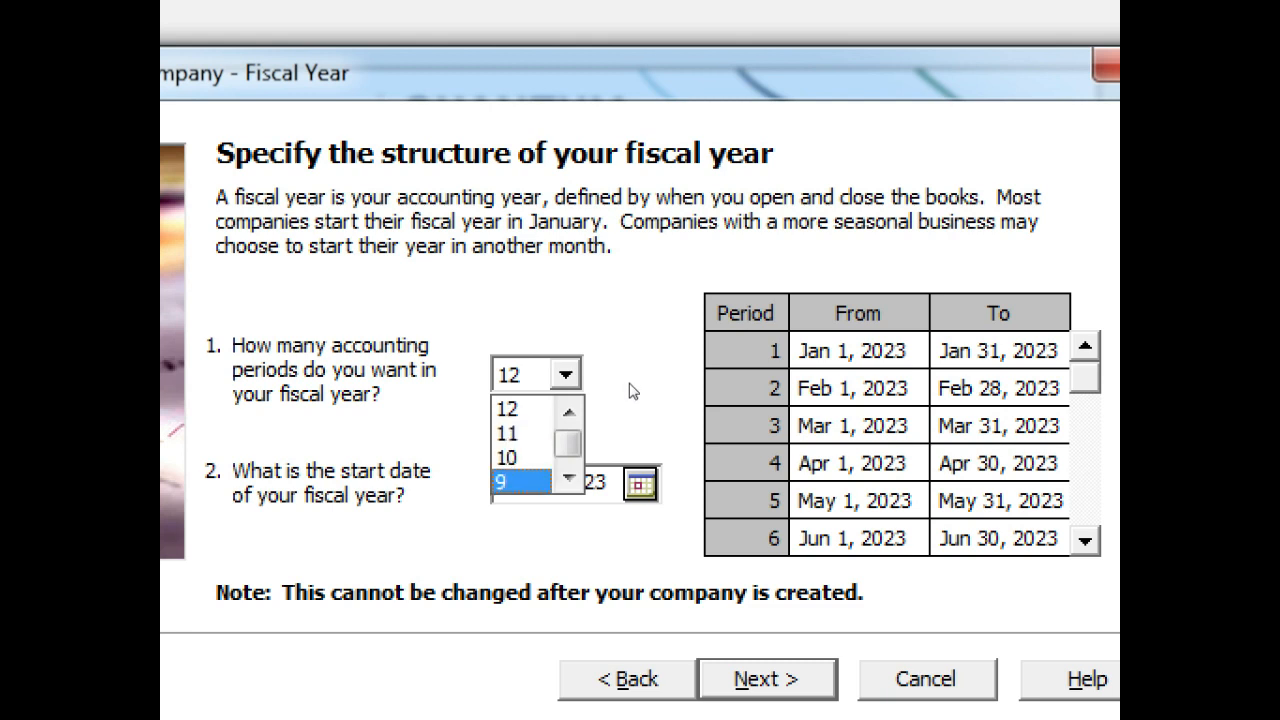
pyautogui.click(622, 383)
pyautogui.click(628, 384)
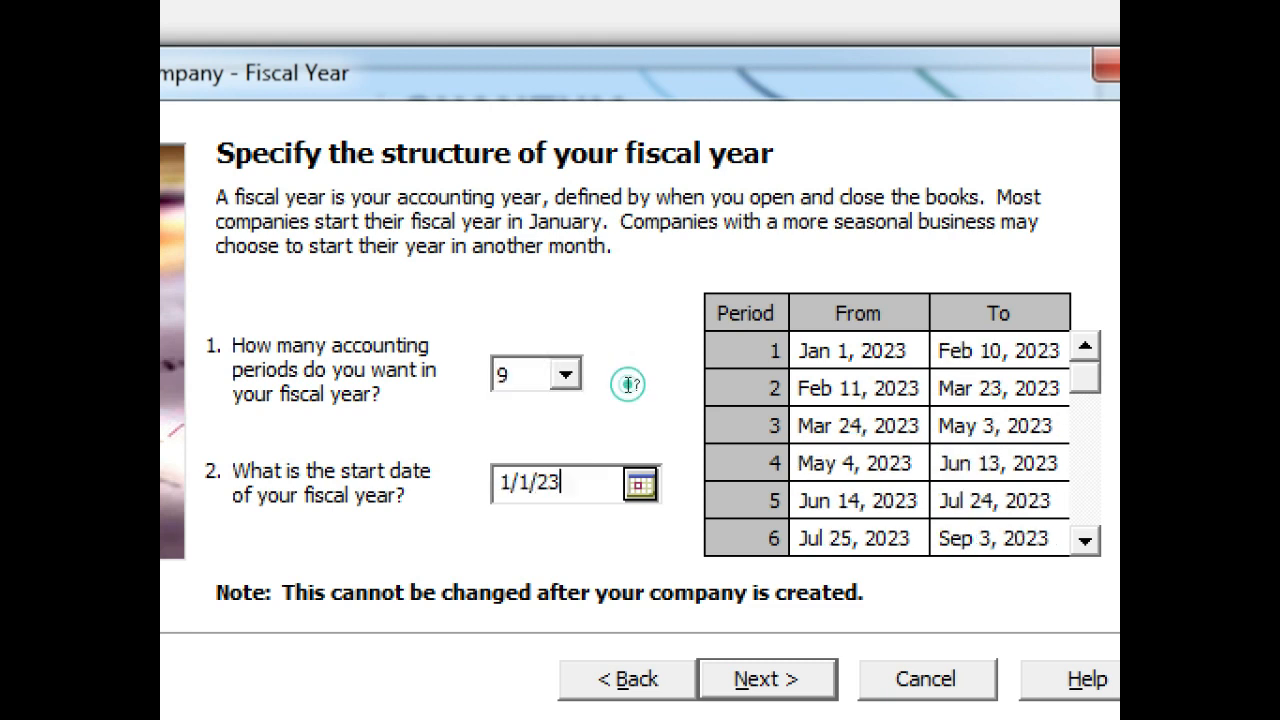
pyautogui.click(649, 485)
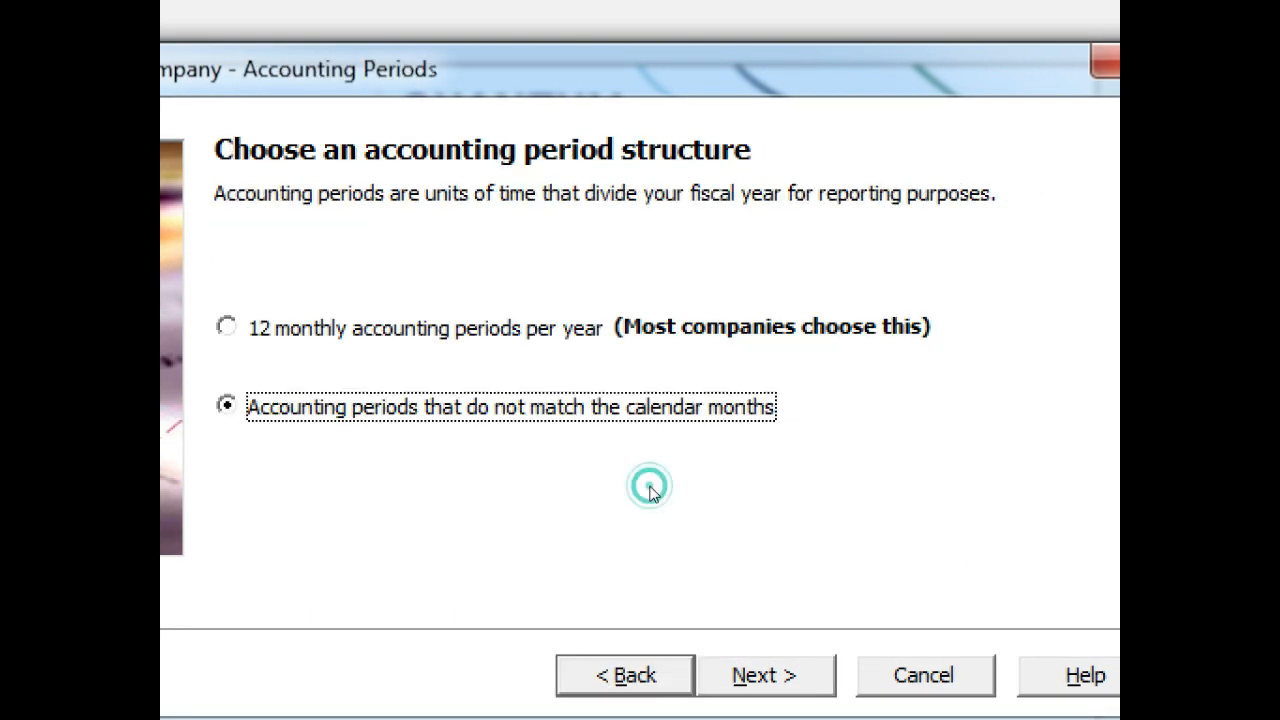
# Select 12 monthly accounting periods per year and advance to the fiscal year start page
pyautogui.click(591, 318)
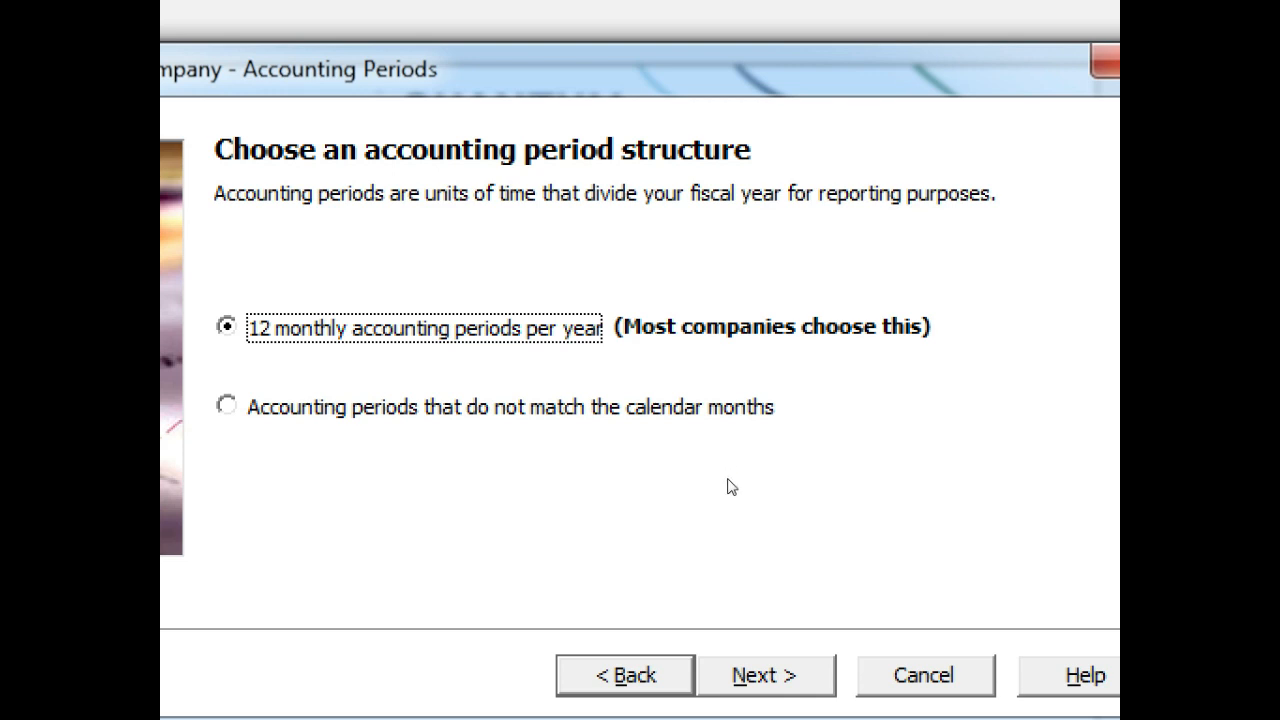
pyautogui.press('Return')
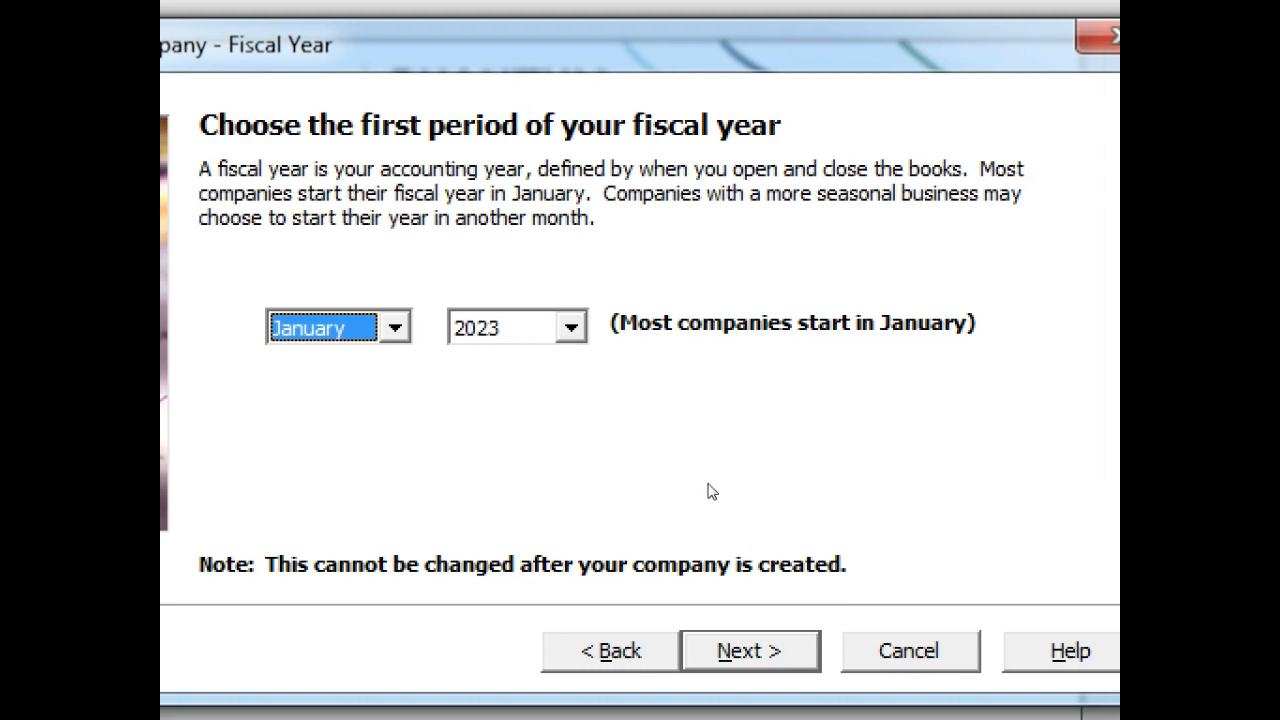
# Accept January 2023 as the first period and finish the wizard to create Ali & Usman Computers
pyautogui.press('Return')
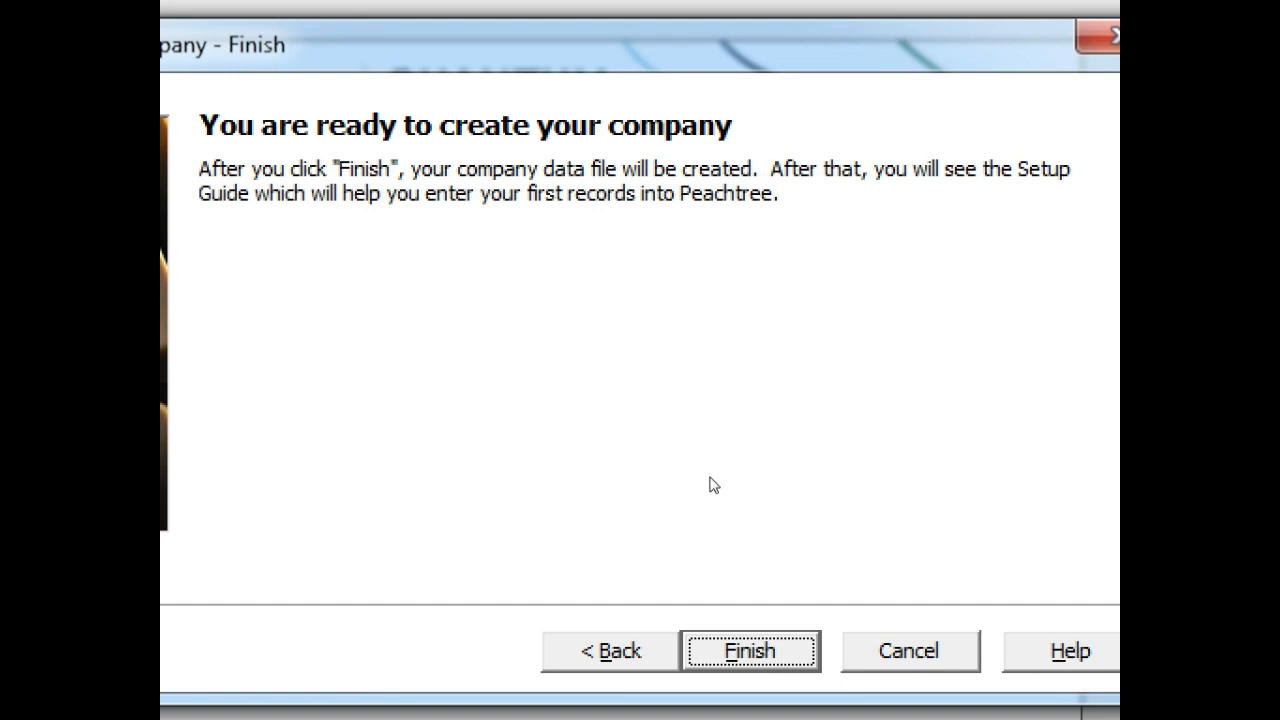
pyautogui.press('Return')
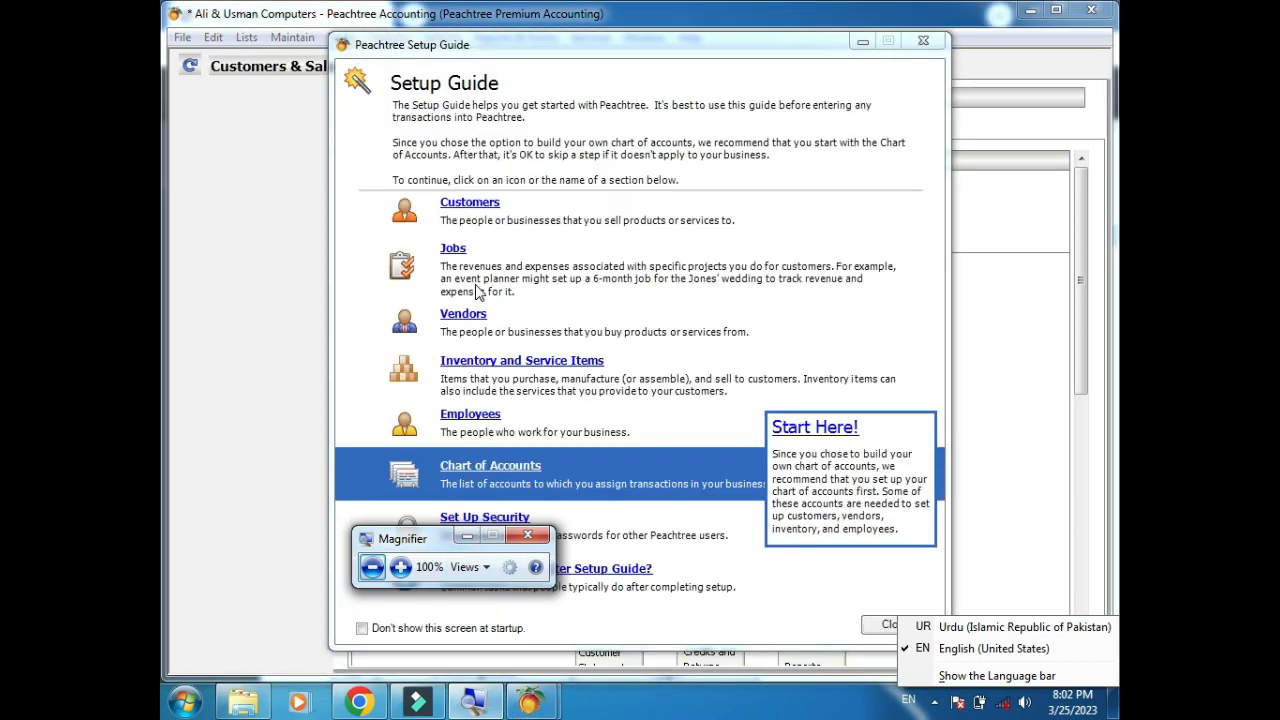
# Enable 'Don't show this screen at startup' and close the Setup Guide
pyautogui.click(410, 631)
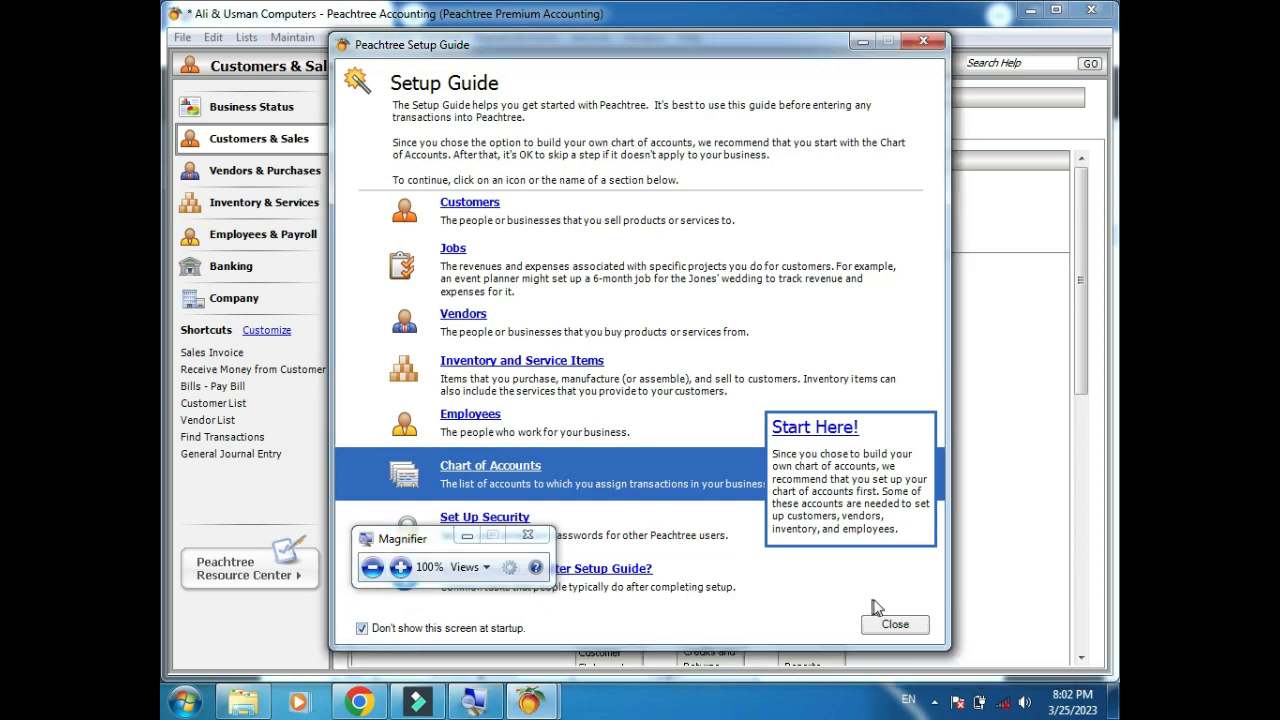
pyautogui.click(893, 625)
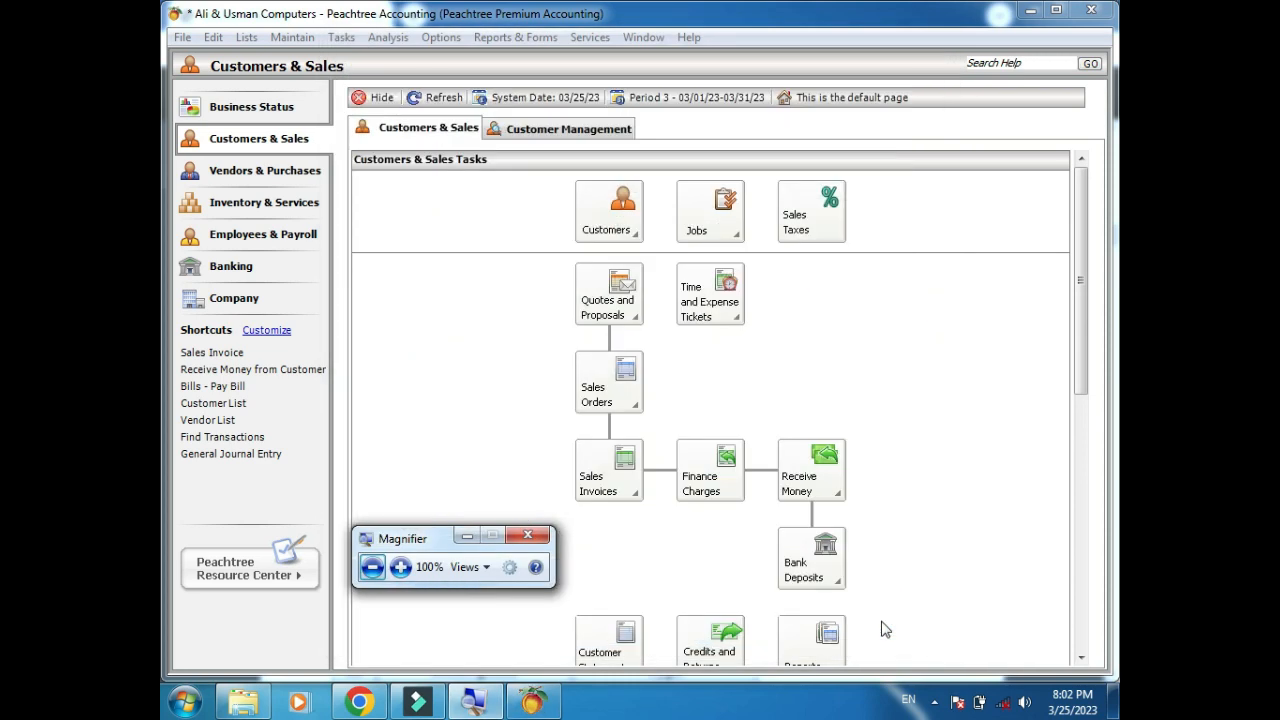